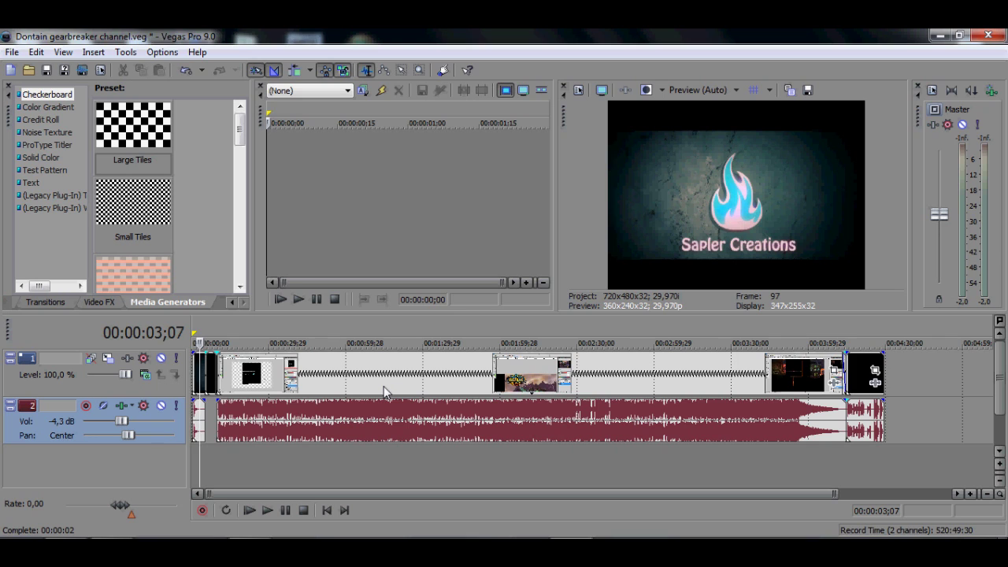
- Nudge the video track level, then raise the master output from -2.0 dB to 0.0 dB
{"action": "left_click", "coordinate": [134, 387]}
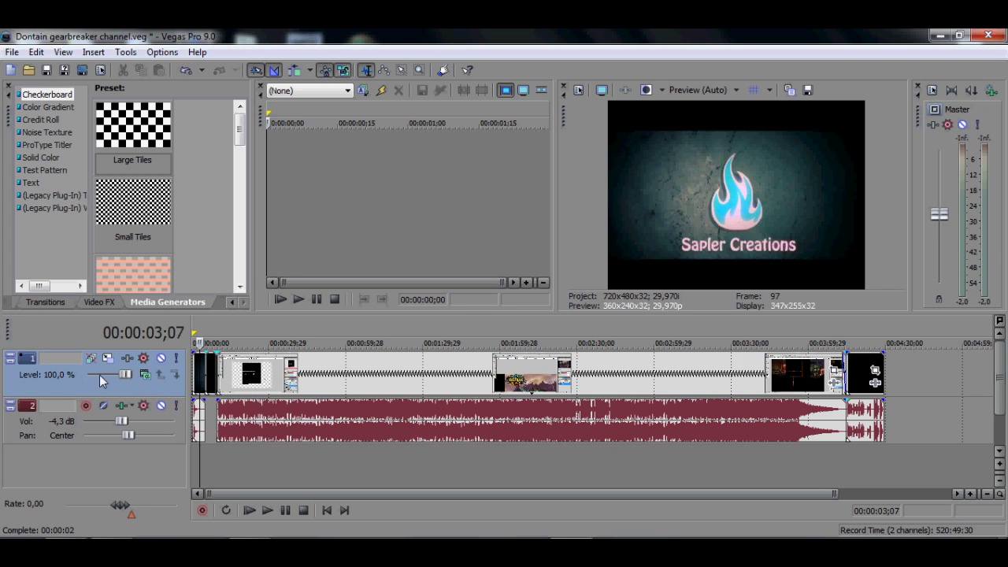
{"action": "mouse_move", "coordinate": [126, 378]}
{"action": "left_mouse_down"}
{"action": "mouse_move", "coordinate": [100, 378]}
{"action": "mouse_move", "coordinate": [130, 379]}
{"action": "left_mouse_up"}
{"action": "left_click", "coordinate": [19, 434]}
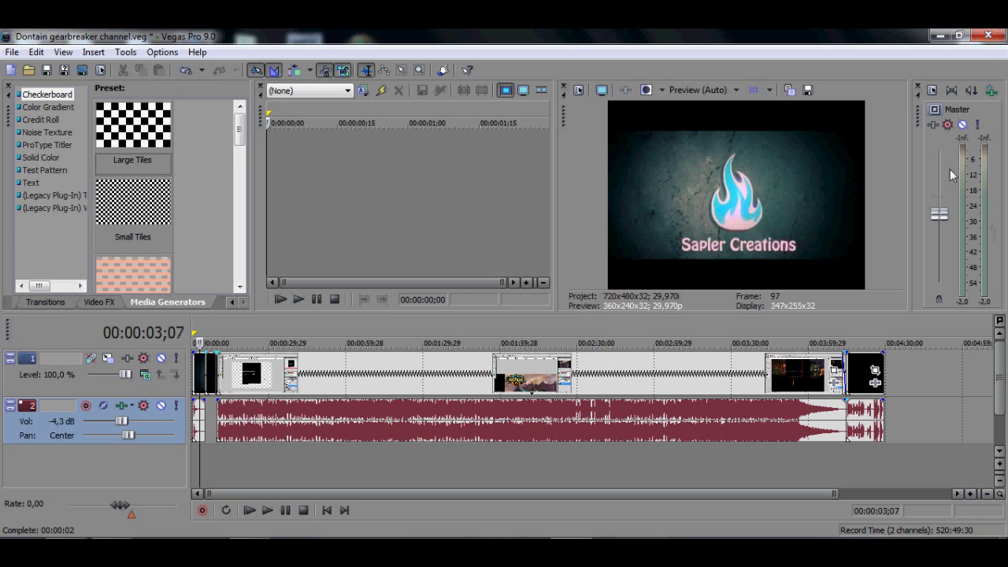
{"action": "mouse_move", "coordinate": [940, 212]}
{"action": "left_mouse_down"}
{"action": "mouse_move", "coordinate": [944, 227]}
{"action": "mouse_move", "coordinate": [943, 202]}
{"action": "left_mouse_up"}
- Load the track 1 video event clip0003.avi into the Trimmer
{"action": "left_click", "coordinate": [374, 366]}
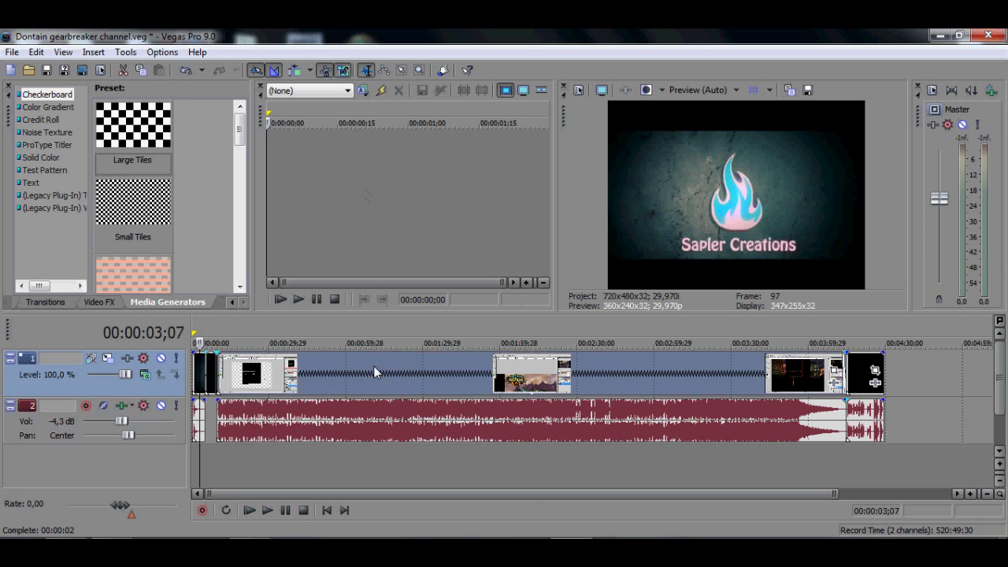
{"action": "right_click", "coordinate": [373, 365]}
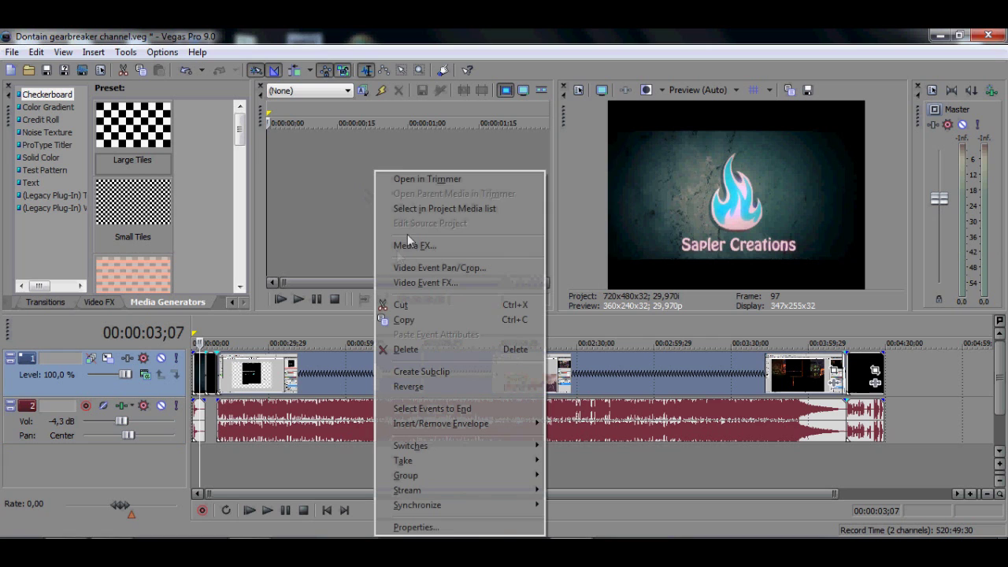
{"action": "left_click", "coordinate": [407, 181]}
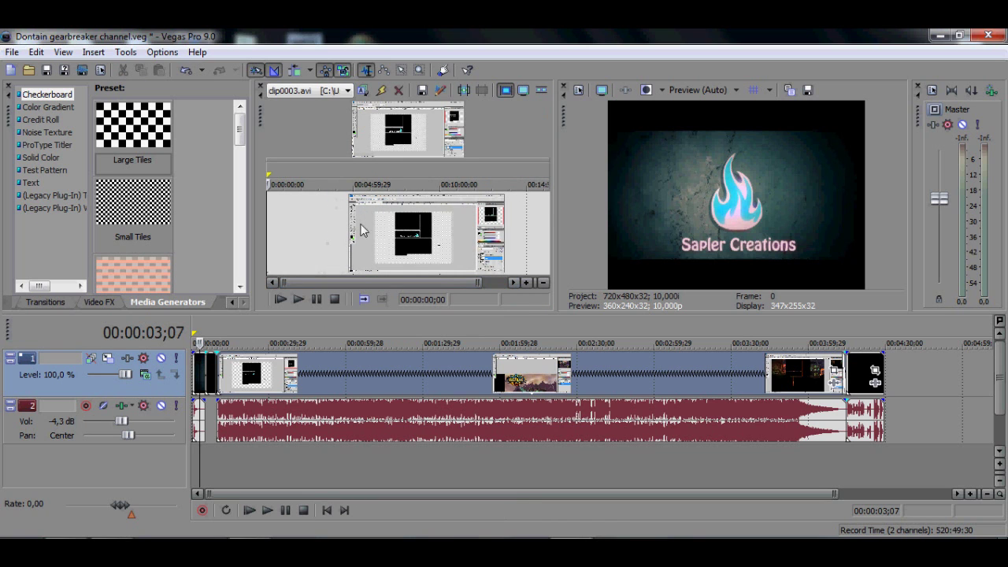
{"action": "left_click_drag", "start_coordinate": [366, 281], "coordinate": [401, 275]}
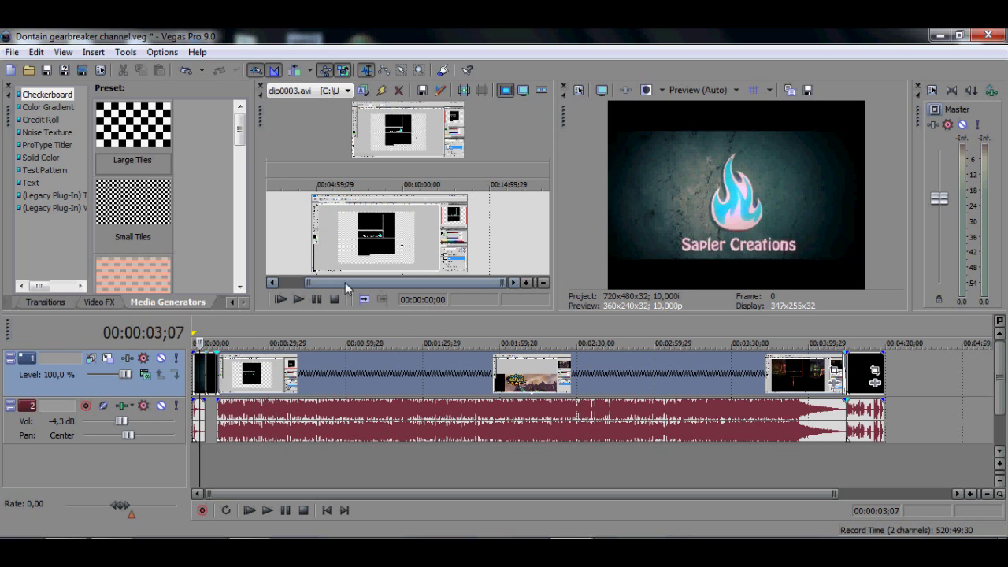
{"action": "left_click_drag", "start_coordinate": [343, 282], "coordinate": [397, 290]}
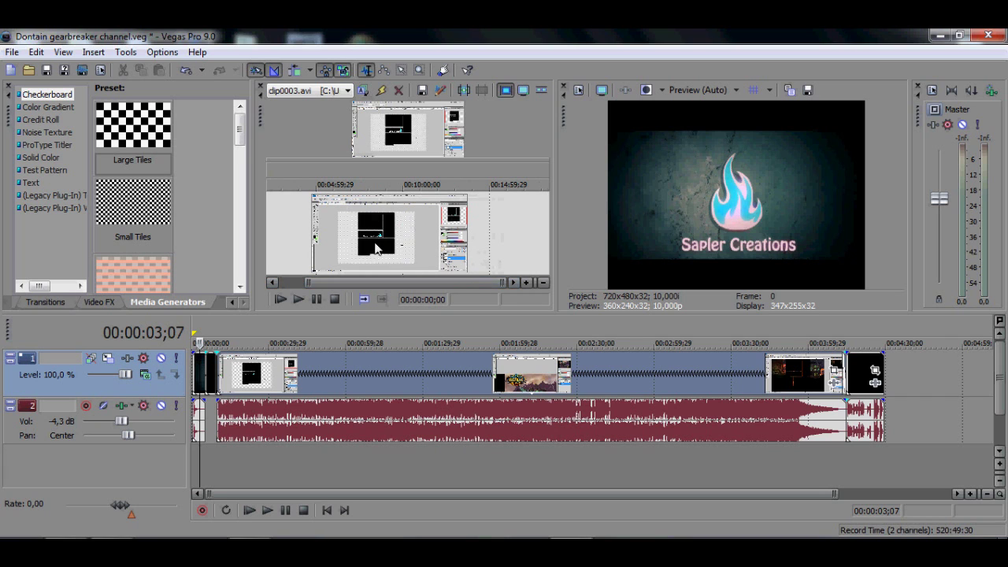
- Remove clip0003.avi, Sony Text 3, Youtube template 4 and INTRO V1.wmv from the Trimmer history until it is empty
{"action": "left_click", "coordinate": [398, 89]}
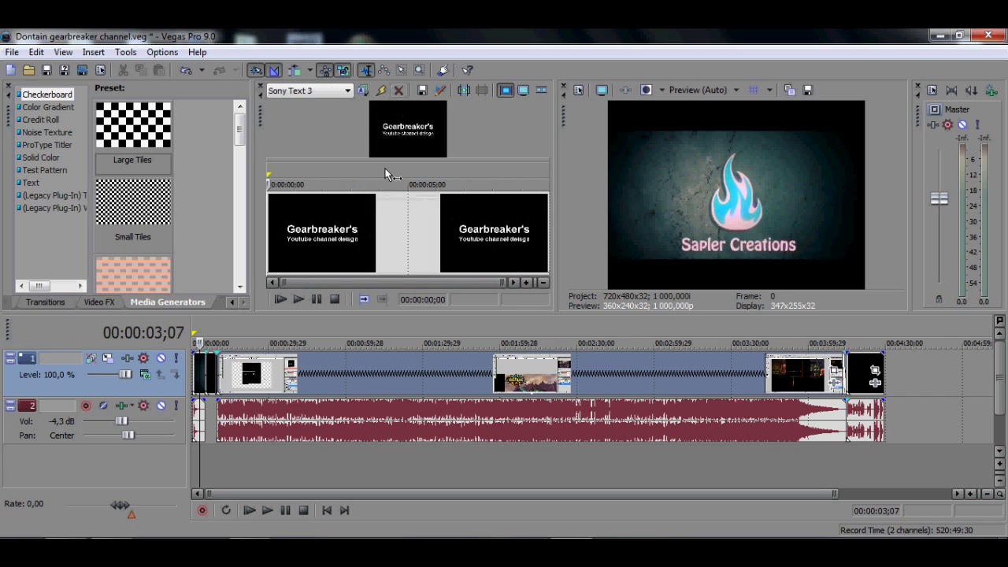
{"action": "left_click", "coordinate": [399, 90]}
{"action": "left_click", "coordinate": [399, 89]}
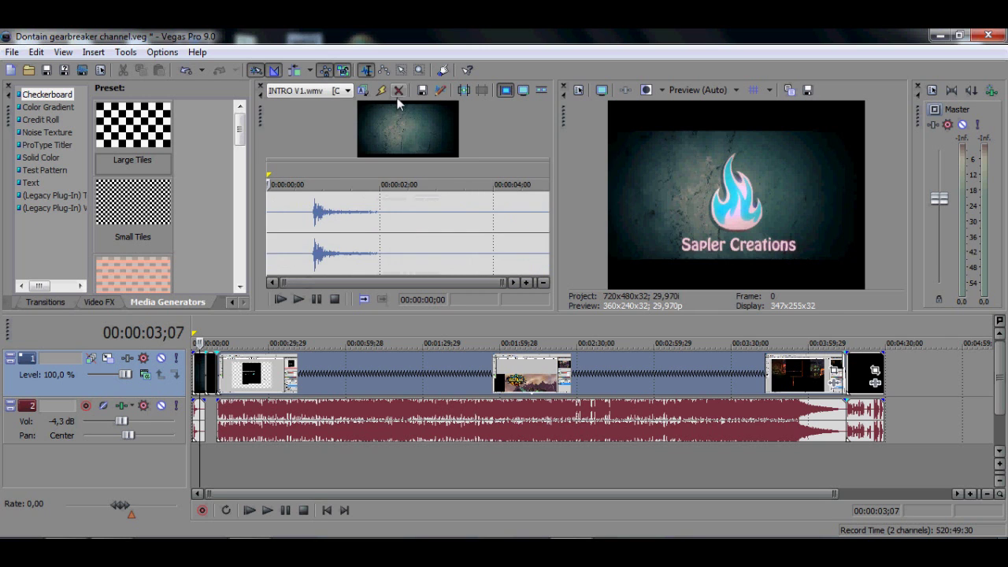
{"action": "left_click", "coordinate": [398, 90]}
{"action": "left_click", "coordinate": [398, 90]}
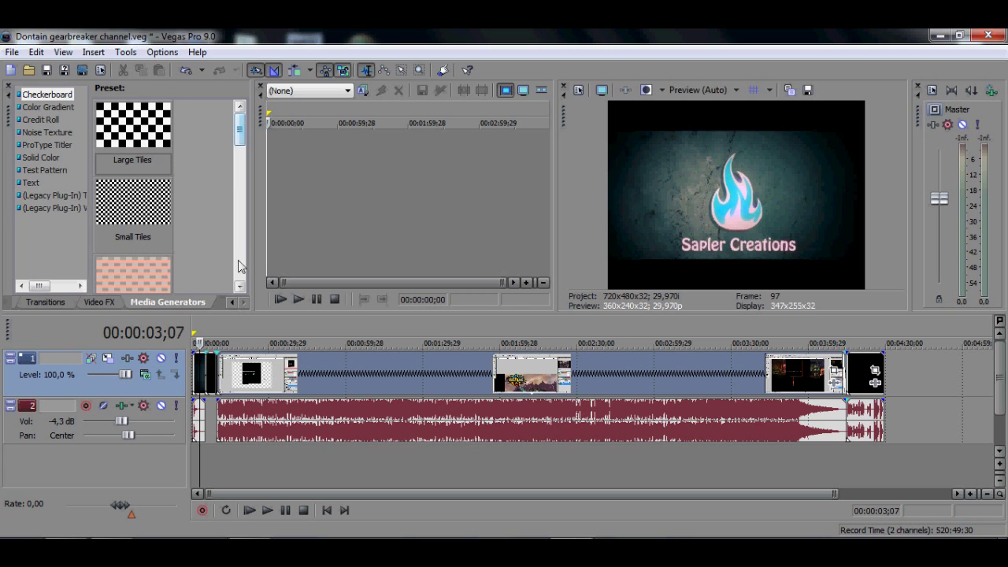
- Browse the Color Gradient, Credit Roll, Solid Color, Test Pattern and Text generator presets
{"action": "left_click_drag", "start_coordinate": [242, 125], "coordinate": [242, 189]}
{"action": "left_click", "coordinate": [56, 107]}
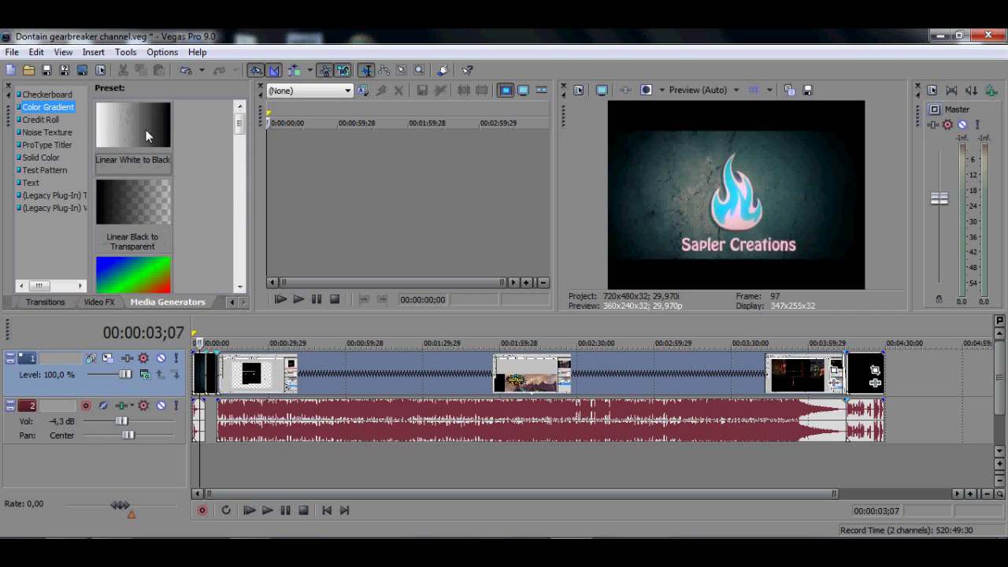
{"action": "left_click_drag", "start_coordinate": [241, 126], "coordinate": [244, 161]}
{"action": "left_click", "coordinate": [47, 122]}
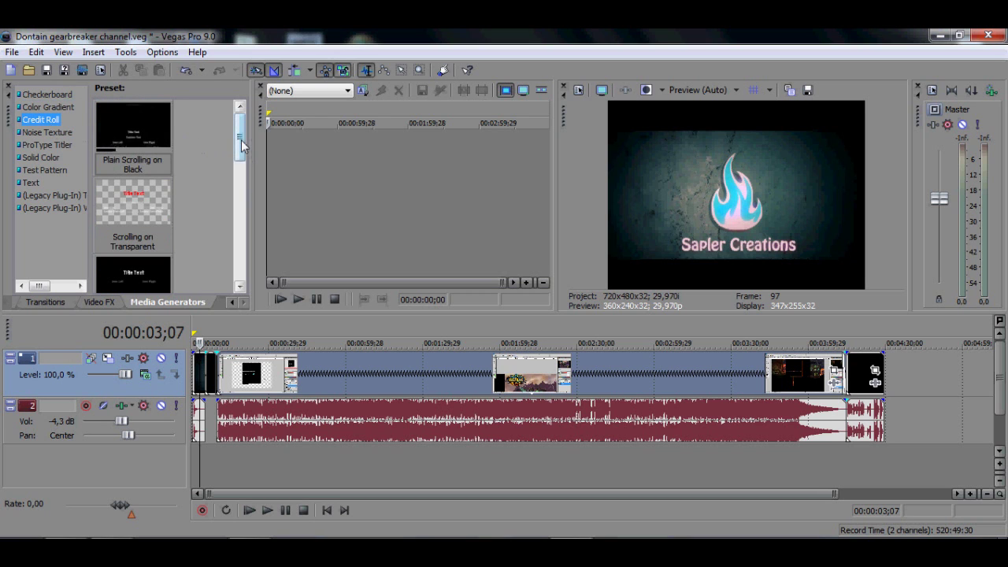
{"action": "left_click", "coordinate": [53, 159]}
{"action": "left_click", "coordinate": [54, 170]}
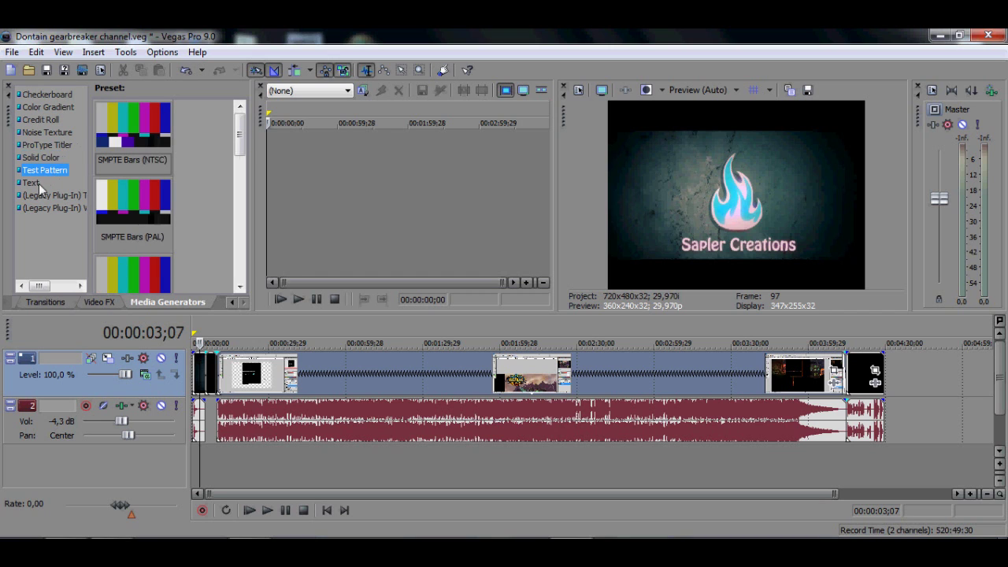
{"action": "left_click", "coordinate": [38, 185]}
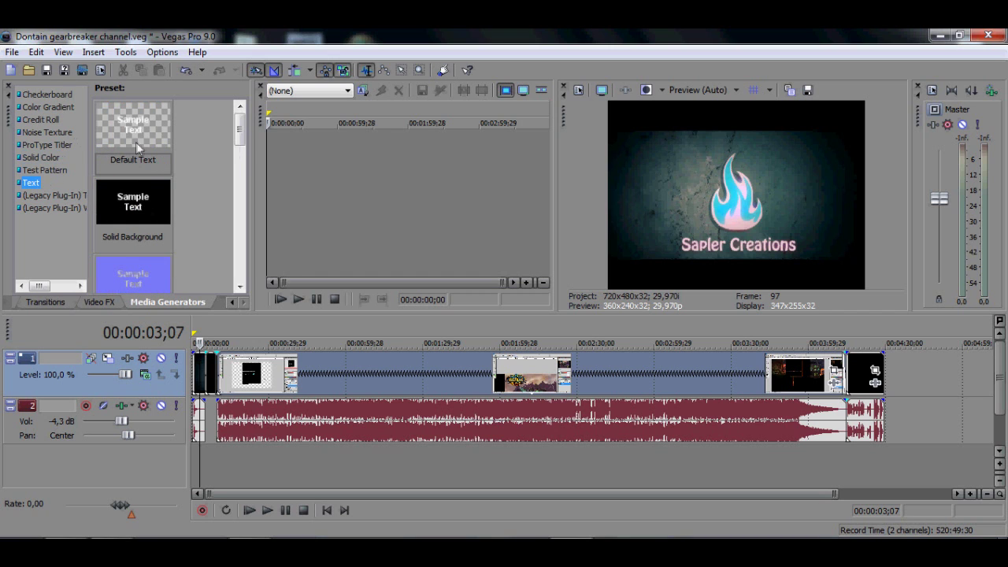
- Play from 00:00:05;06 until the title appears, view legacy generator presets, and widen the generator list
{"action": "left_click", "coordinate": [211, 439]}
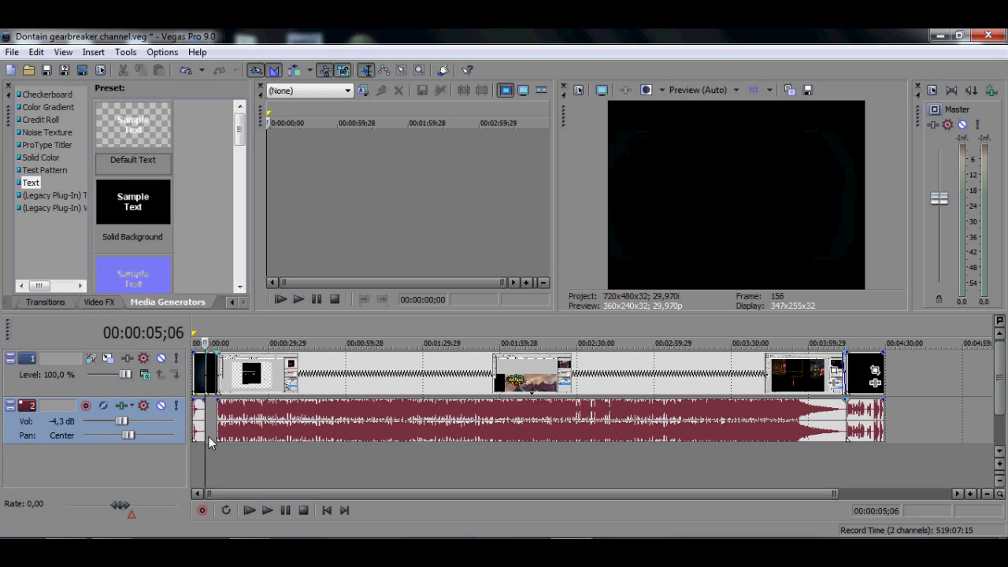
{"action": "key", "text": "Return"}
{"action": "key", "text": "Return"}
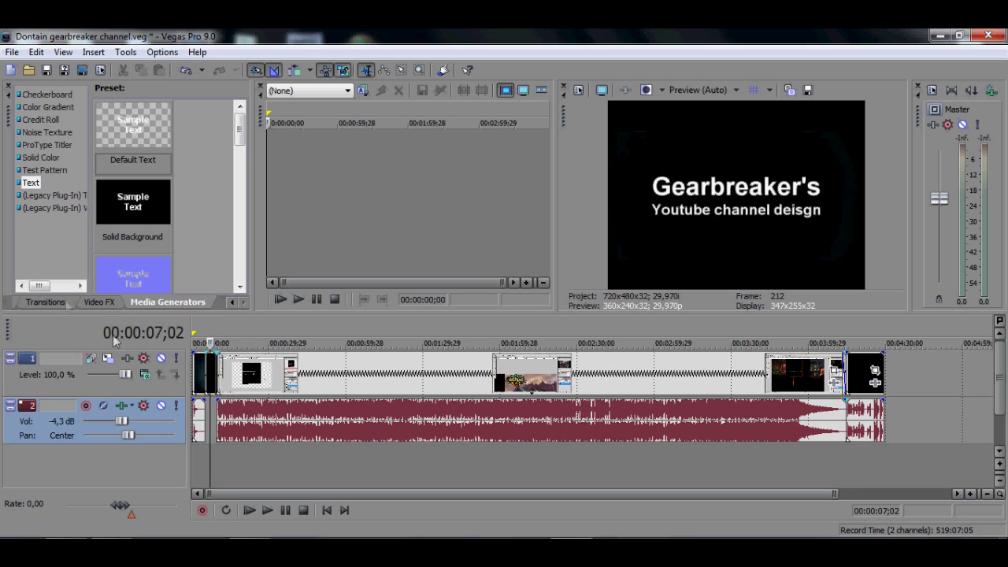
{"action": "left_click", "coordinate": [41, 196]}
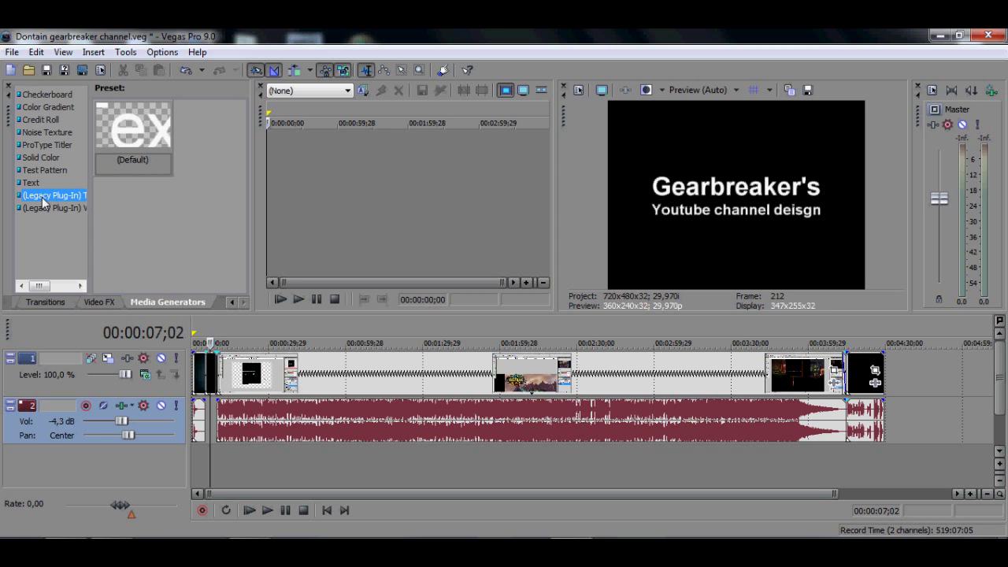
{"action": "mouse_move", "coordinate": [90, 264]}
{"action": "left_mouse_down"}
{"action": "mouse_move", "coordinate": [169, 275]}
{"action": "mouse_move", "coordinate": [85, 260]}
{"action": "left_mouse_up"}
- In Video FX, view Black and White, Black Restore, Border, Brightness and Contrast presets; widen the list
{"action": "left_click", "coordinate": [99, 303]}
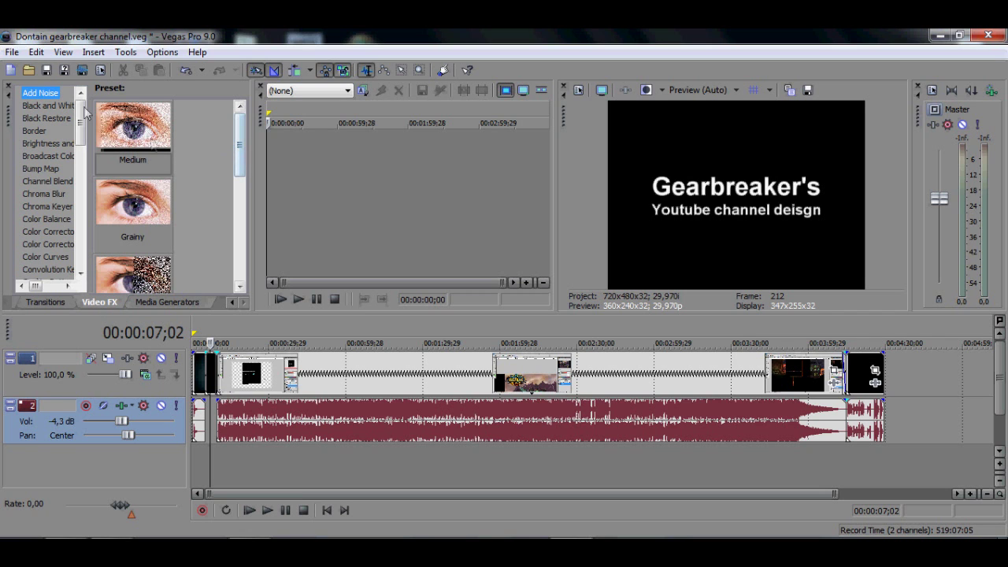
{"action": "mouse_move", "coordinate": [244, 167]}
{"action": "left_mouse_down"}
{"action": "mouse_move", "coordinate": [246, 276]}
{"action": "mouse_move", "coordinate": [240, 164]}
{"action": "left_mouse_up"}
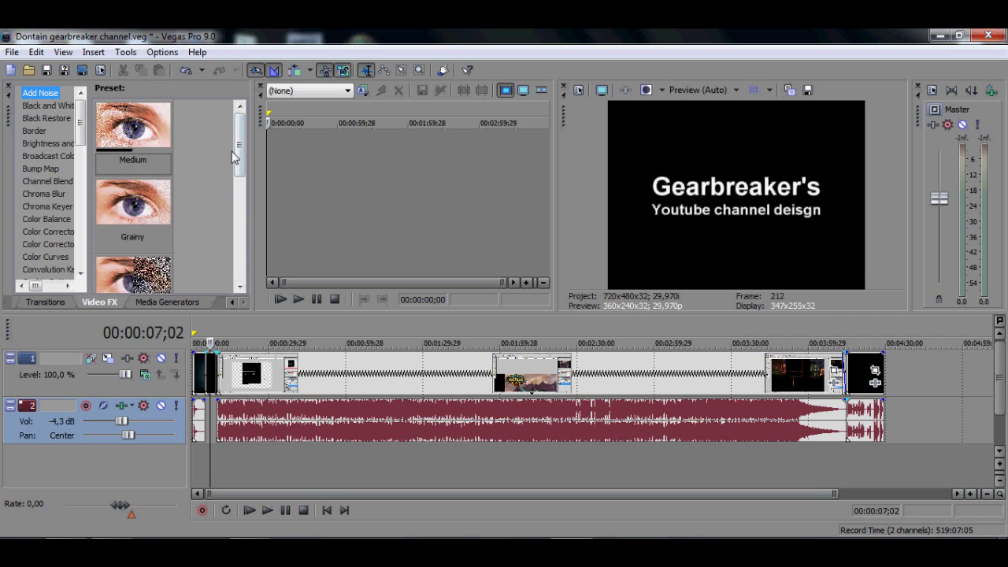
{"action": "key", "text": "Down"}
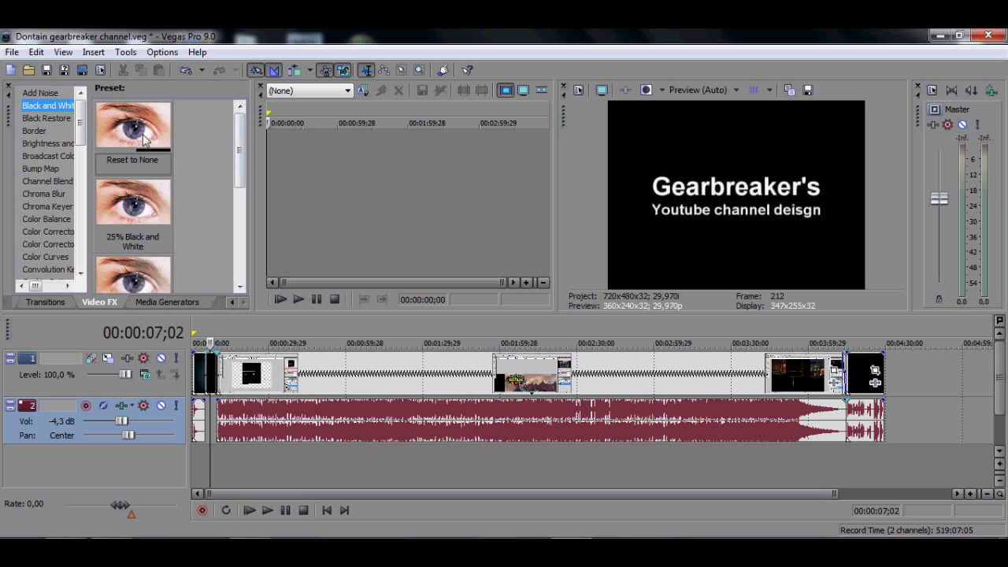
{"action": "left_click", "coordinate": [46, 119]}
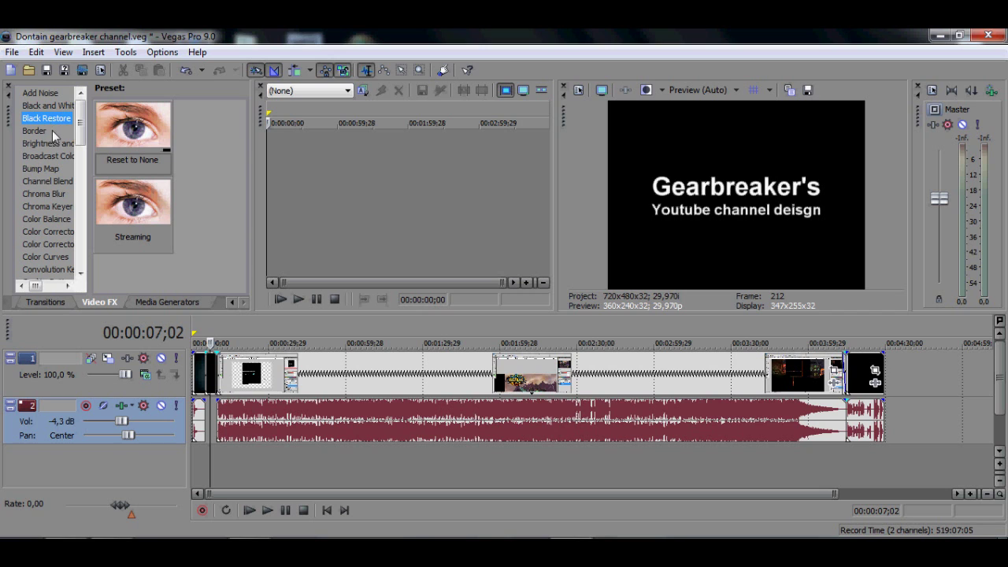
{"action": "left_click", "coordinate": [50, 132]}
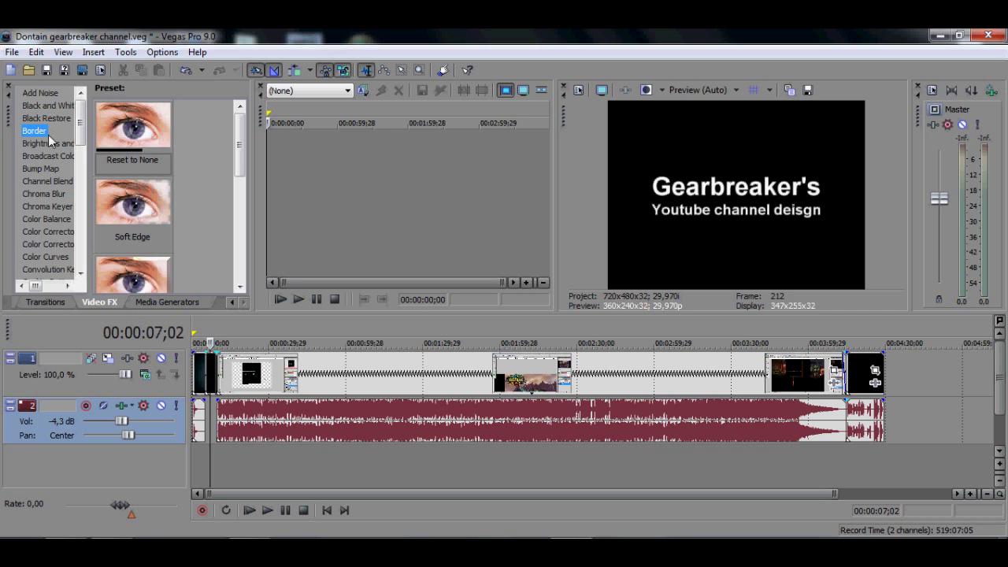
{"action": "left_click", "coordinate": [35, 144]}
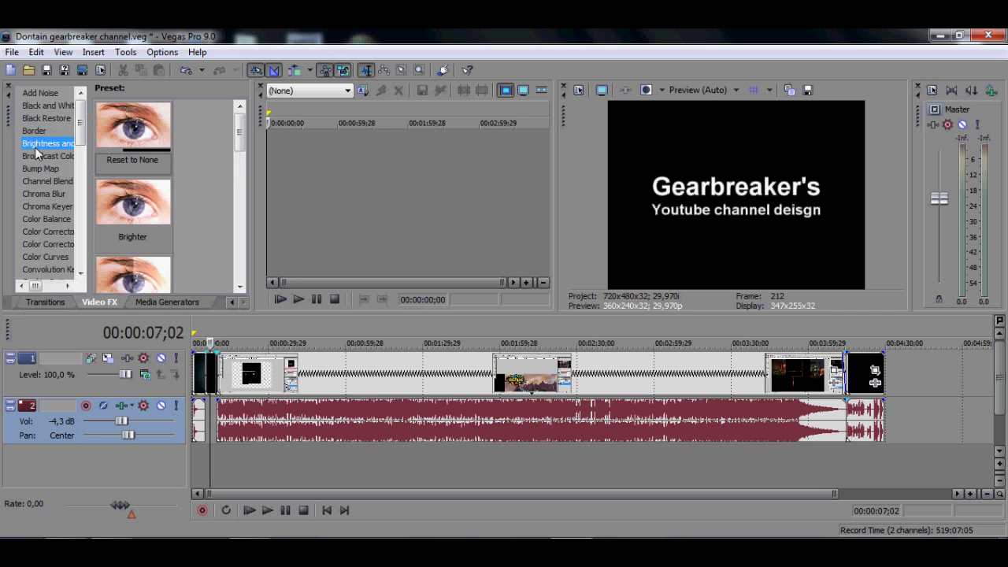
{"action": "left_click_drag", "start_coordinate": [90, 182], "coordinate": [142, 186]}
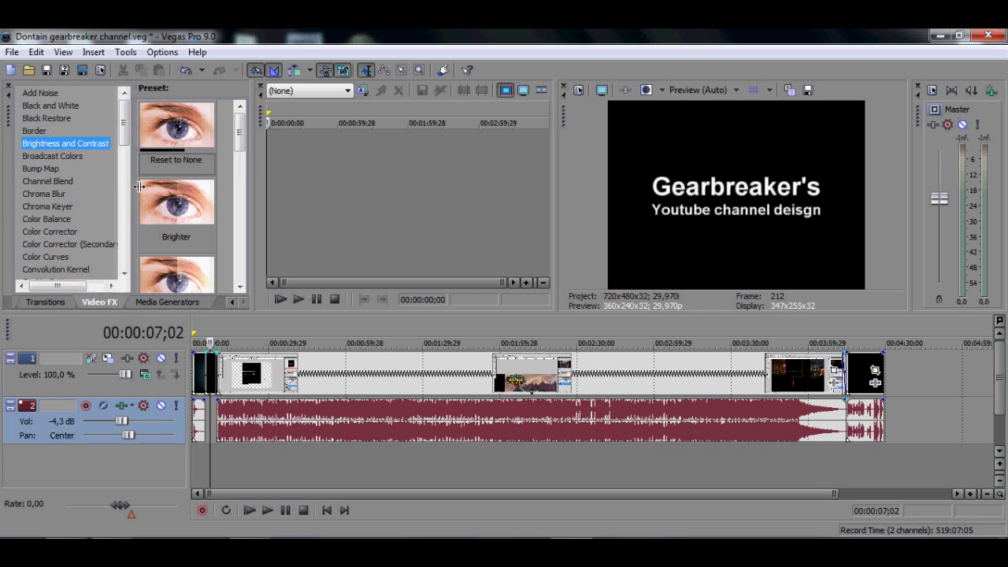
- Preview the Broadcast Colors, Bump Map and Channel Blend effect presets
{"action": "left_click", "coordinate": [71, 158]}
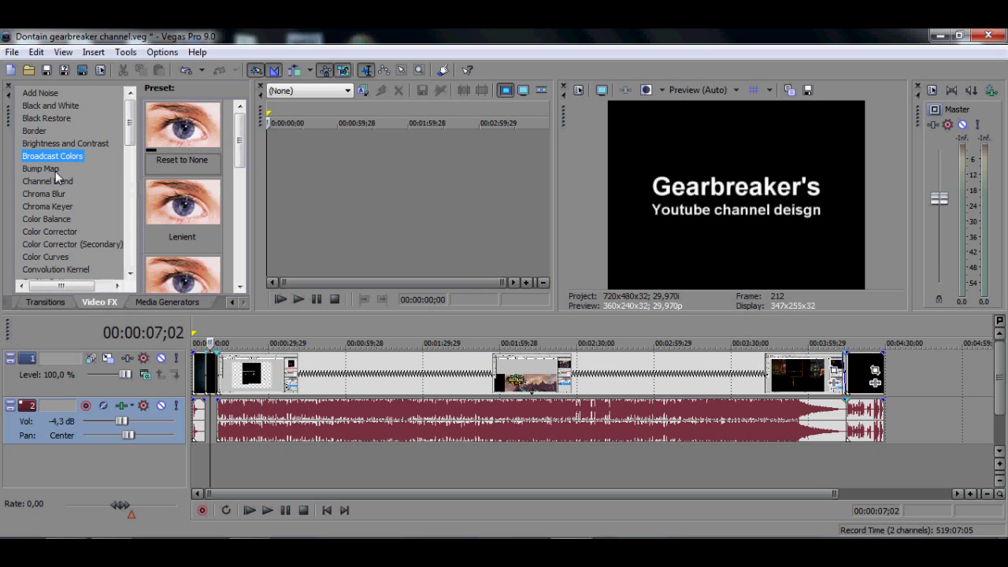
{"action": "left_click", "coordinate": [54, 170]}
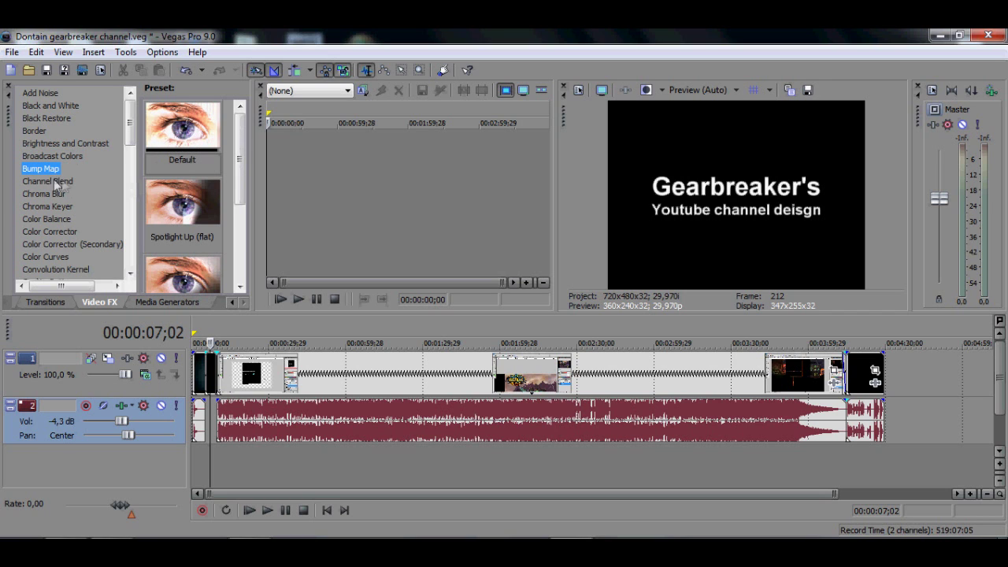
{"action": "left_click", "coordinate": [53, 184]}
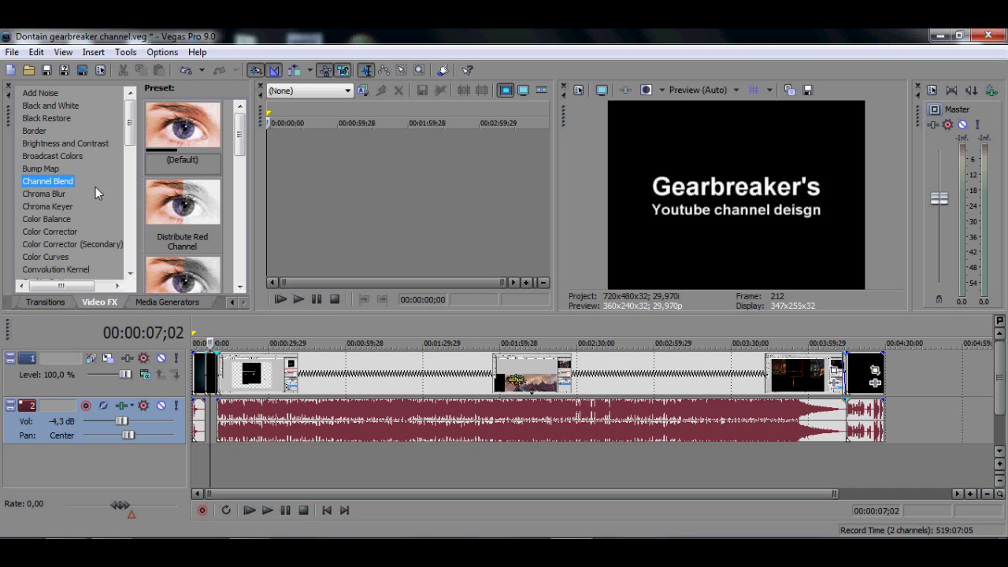
{"action": "scroll", "coordinate": [139, 181], "scroll_direction": "down", "scroll_amount": 5}
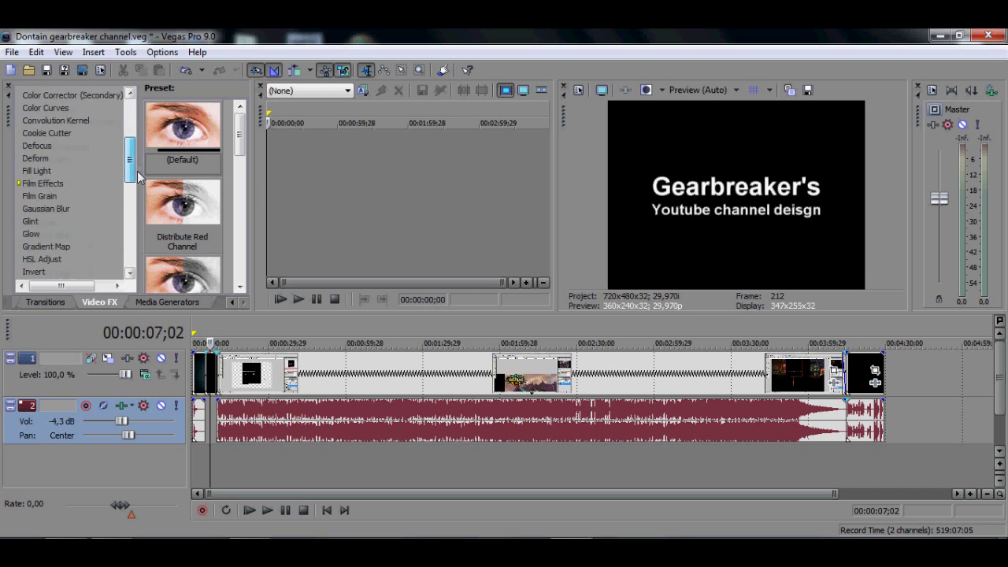
{"action": "scroll", "coordinate": [138, 181], "scroll_direction": "down", "scroll_amount": 8}
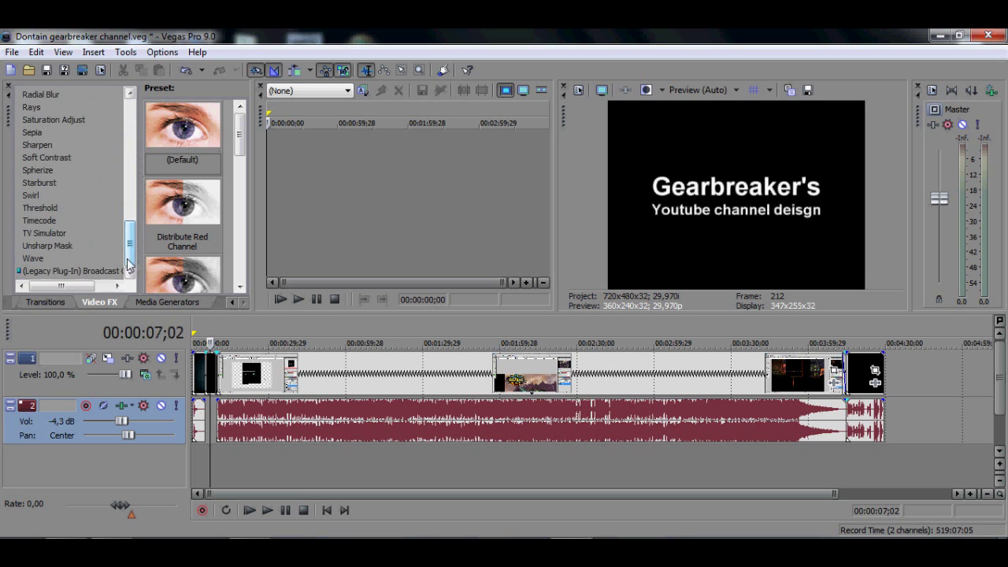
- In Transitions, view the 3D Cascade, 3D Fly In/Out, 3D Shuffle, Barn Door and Clock Wipe presets
{"action": "left_click", "coordinate": [65, 298]}
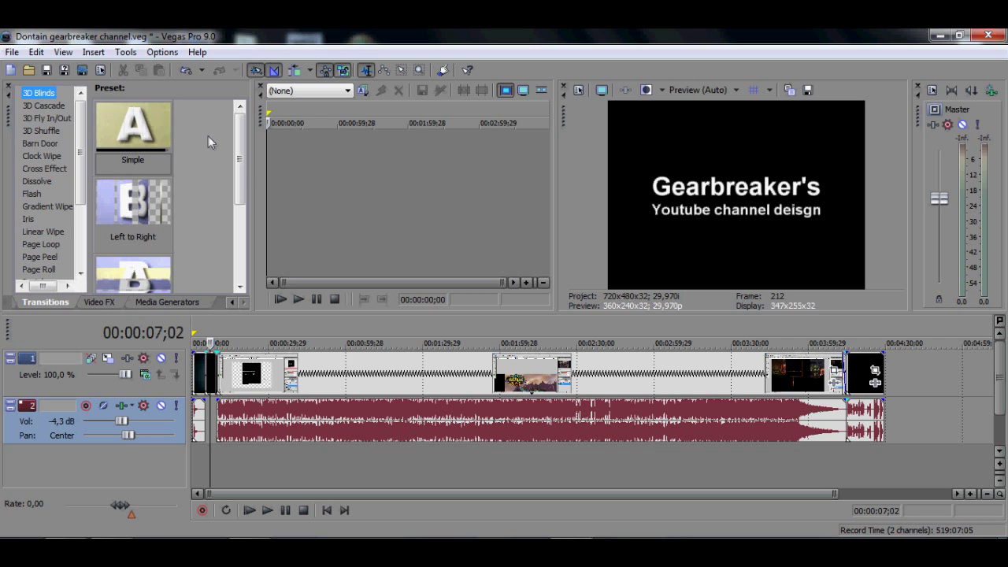
{"action": "mouse_move", "coordinate": [244, 162]}
{"action": "left_mouse_down"}
{"action": "mouse_move", "coordinate": [243, 258]}
{"action": "mouse_move", "coordinate": [243, 160]}
{"action": "left_mouse_up"}
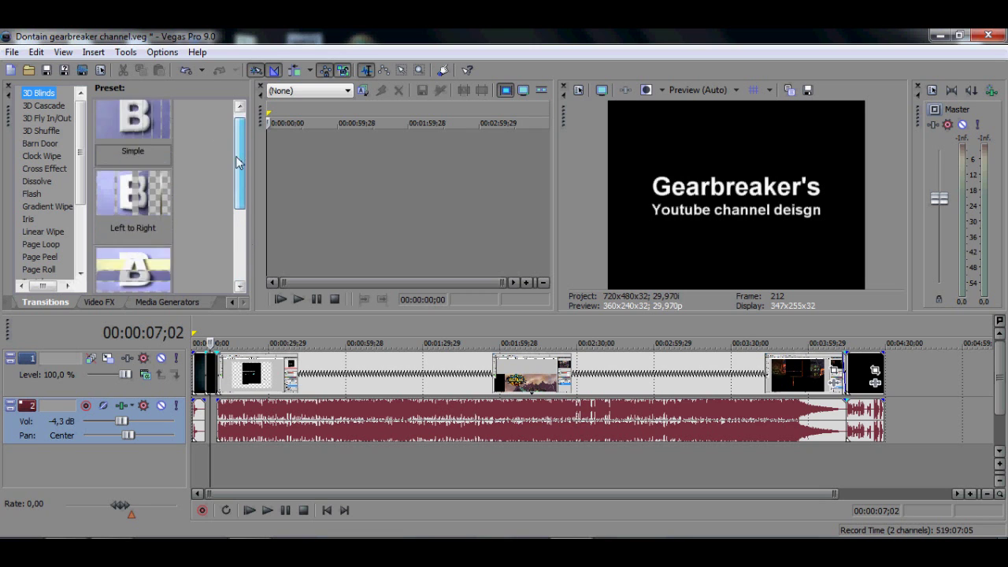
{"action": "left_click", "coordinate": [50, 104]}
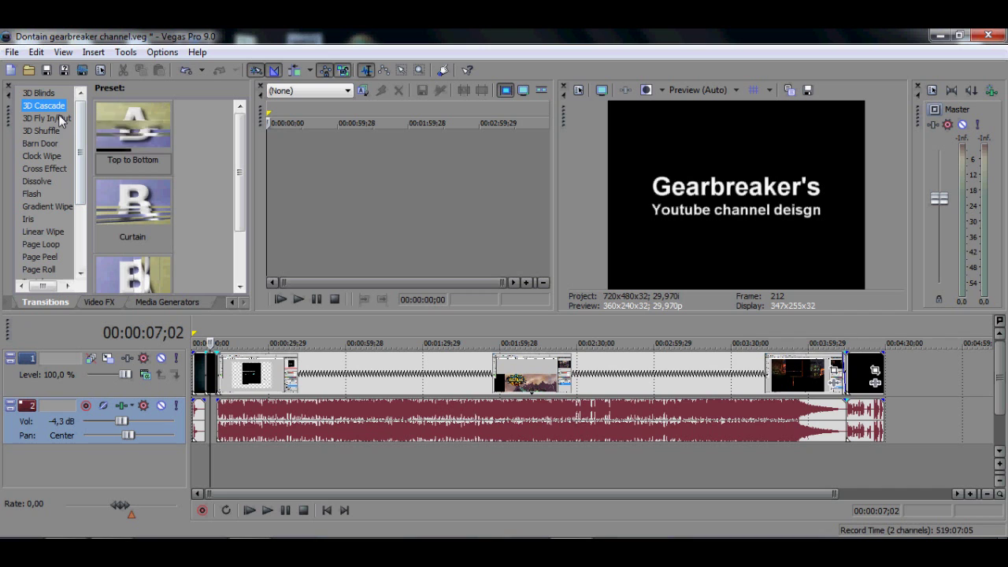
{"action": "left_click", "coordinate": [60, 118]}
{"action": "left_click", "coordinate": [54, 131]}
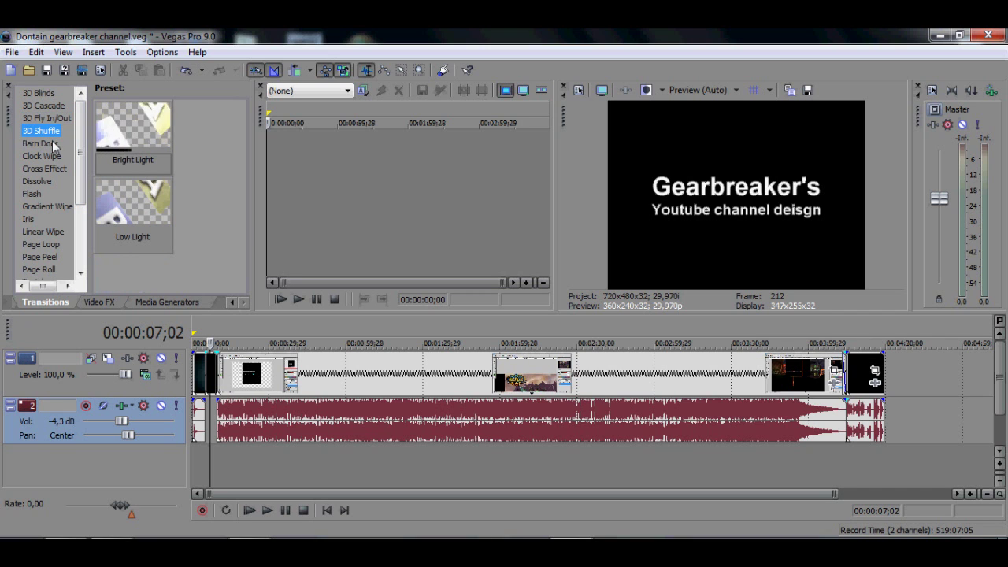
{"action": "left_click", "coordinate": [54, 145]}
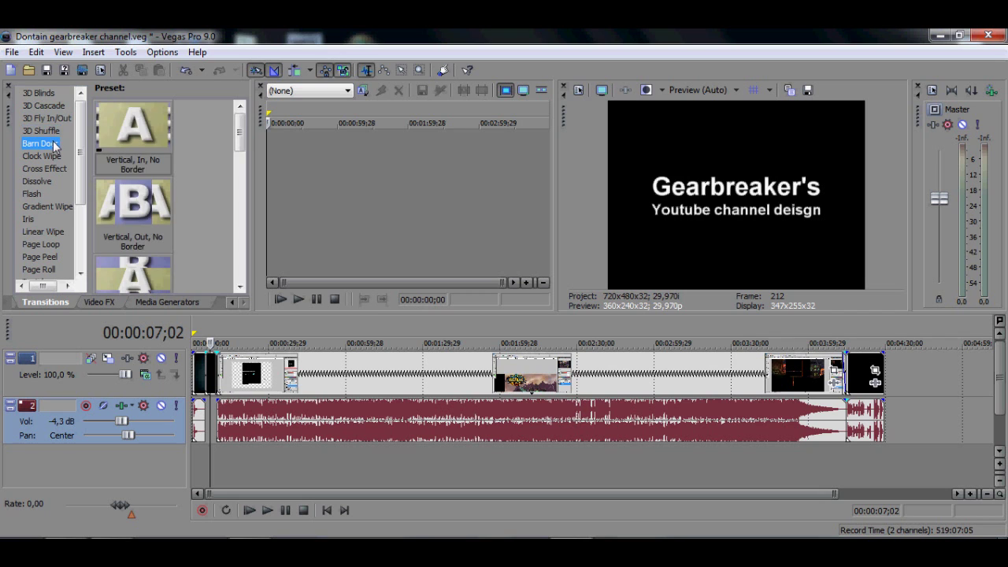
{"action": "left_click", "coordinate": [51, 158]}
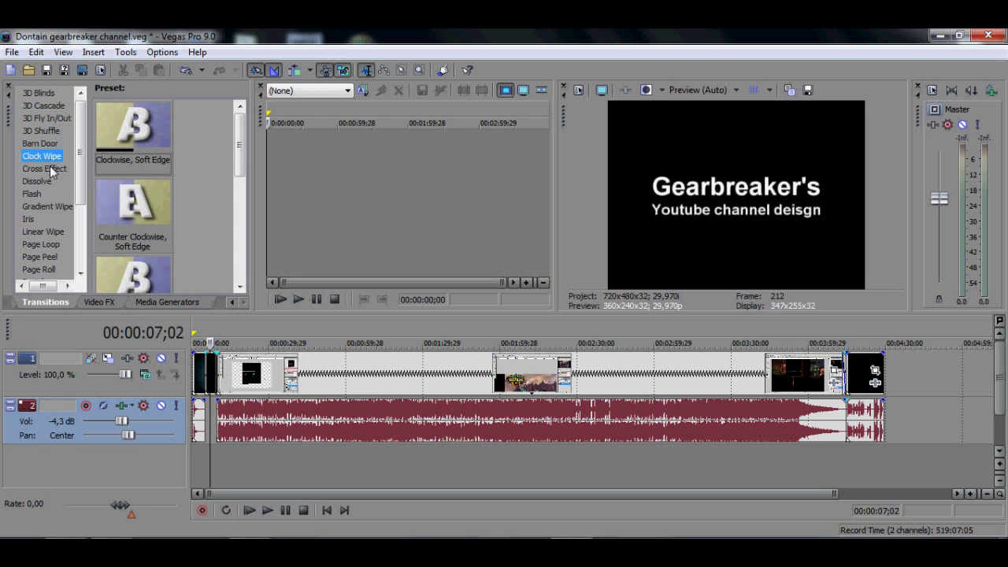
- View the Cross Effect, Dissolve, Flash, Gradient Wipe, Iris, Linear Wipe and Zoom transition presets
{"action": "left_click", "coordinate": [52, 170]}
{"action": "left_click", "coordinate": [51, 184]}
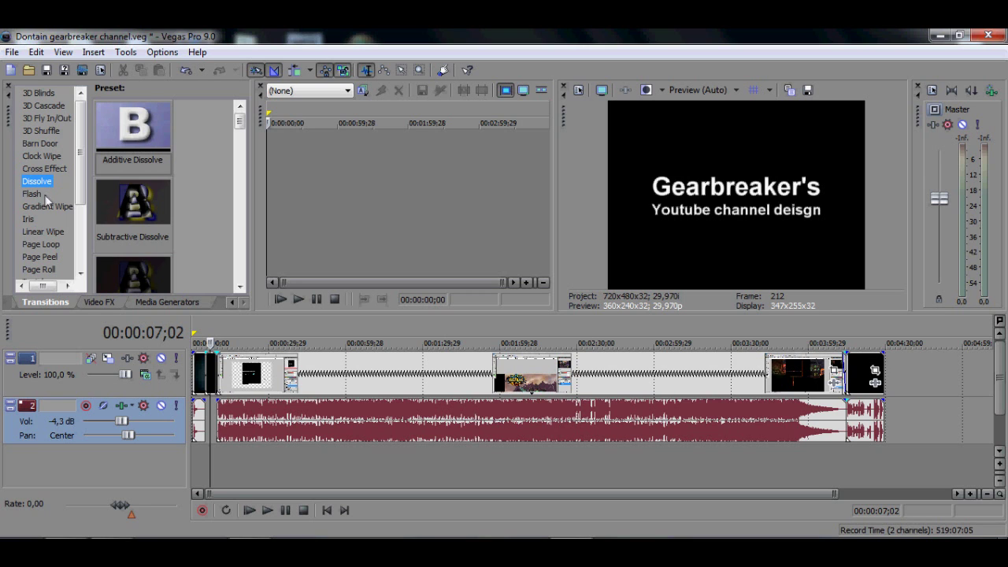
{"action": "left_click", "coordinate": [42, 196]}
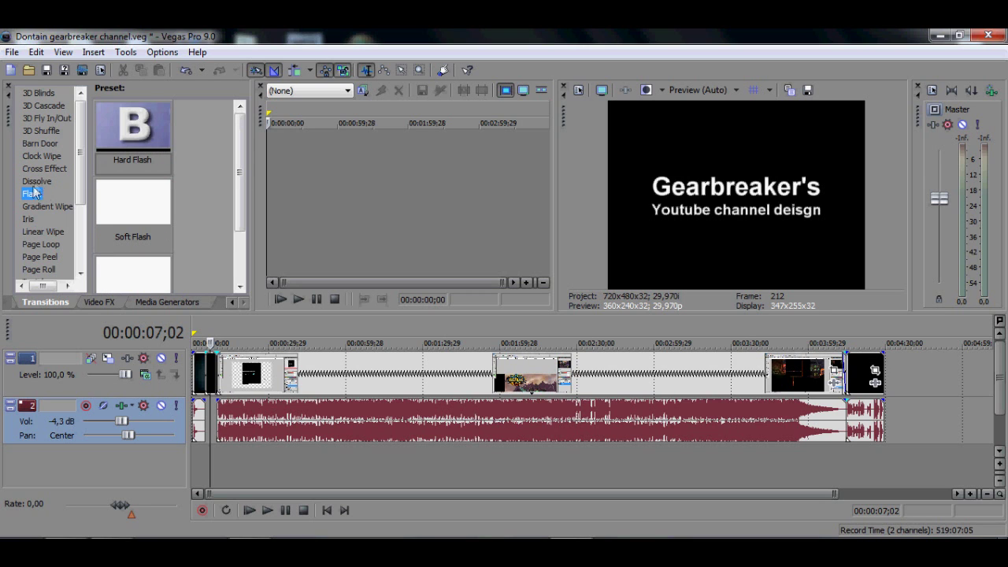
{"action": "left_click", "coordinate": [36, 207]}
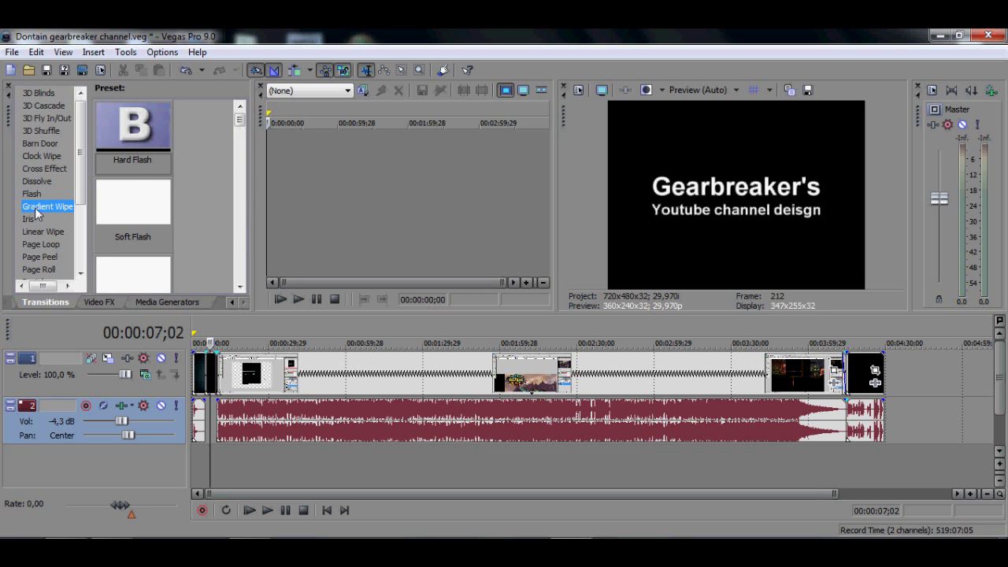
{"action": "left_click", "coordinate": [29, 220]}
{"action": "left_click", "coordinate": [34, 229]}
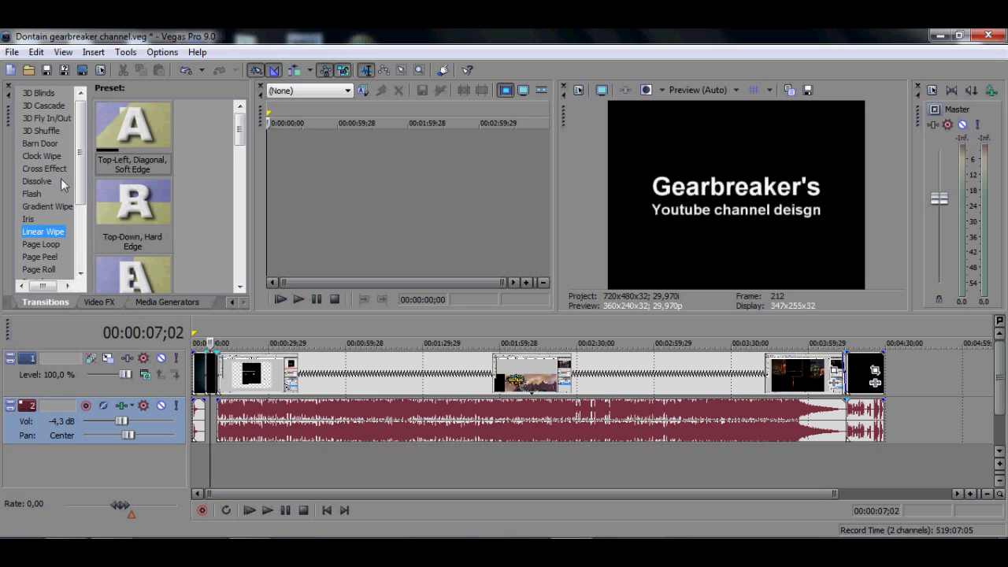
{"action": "left_click_drag", "start_coordinate": [82, 184], "coordinate": [82, 247]}
{"action": "left_click", "coordinate": [34, 272]}
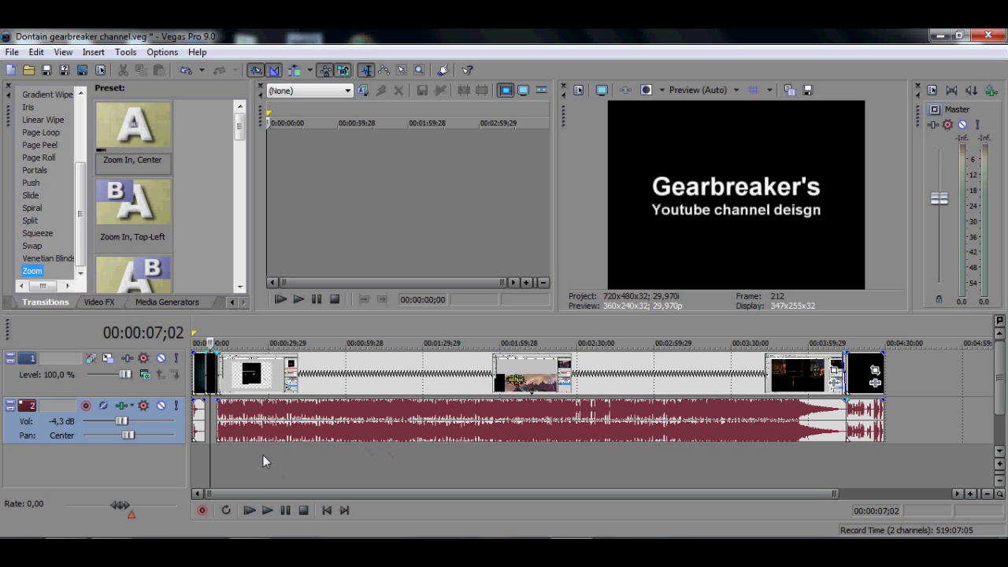
- Select the long track 1 video clip with its track 2 audio and drag both later together
{"action": "left_click", "coordinate": [303, 384]}
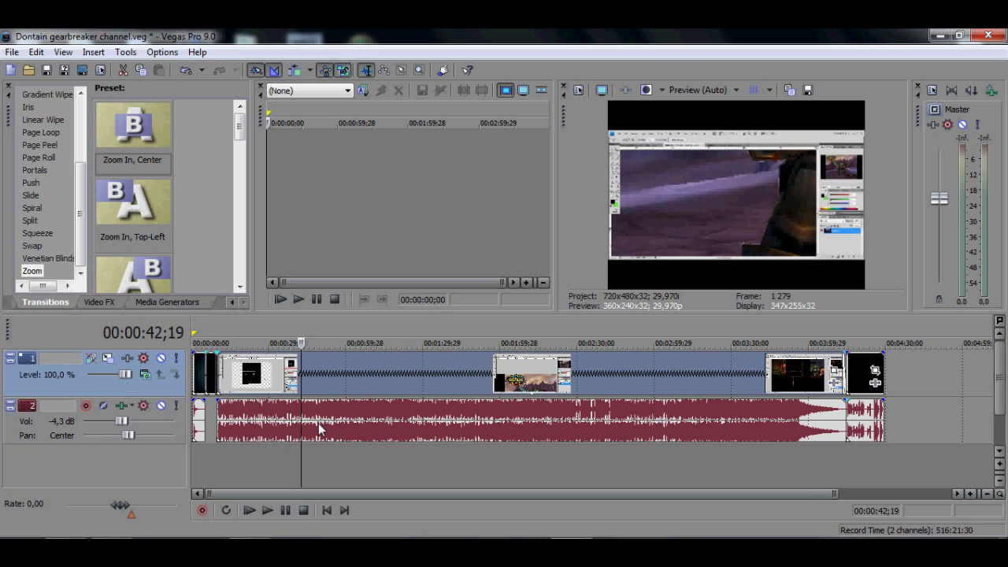
{"action": "left_click", "coordinate": [318, 426]}
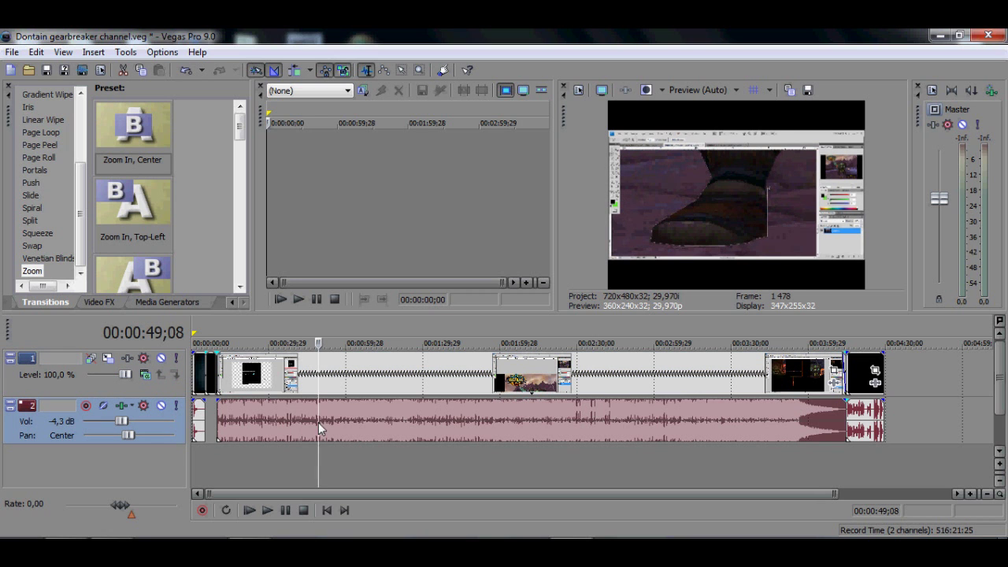
{"action": "left_click", "coordinate": [298, 377]}
{"action": "mouse_move", "coordinate": [404, 374]}
{"action": "left_mouse_down"}
{"action": "mouse_move", "coordinate": [435, 377]}
{"action": "mouse_move", "coordinate": [407, 378]}
{"action": "left_mouse_up"}
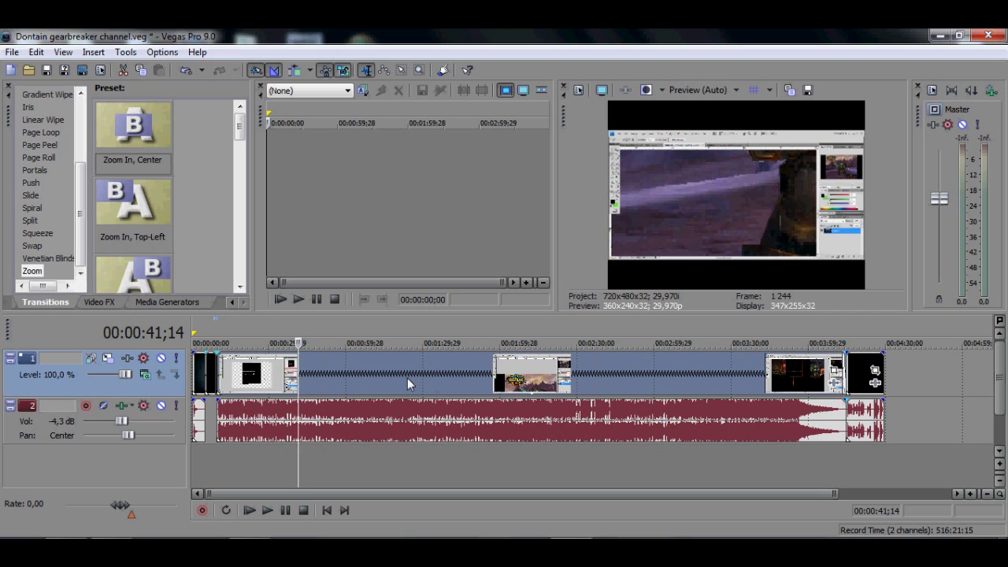
{"action": "left_click", "coordinate": [373, 374]}
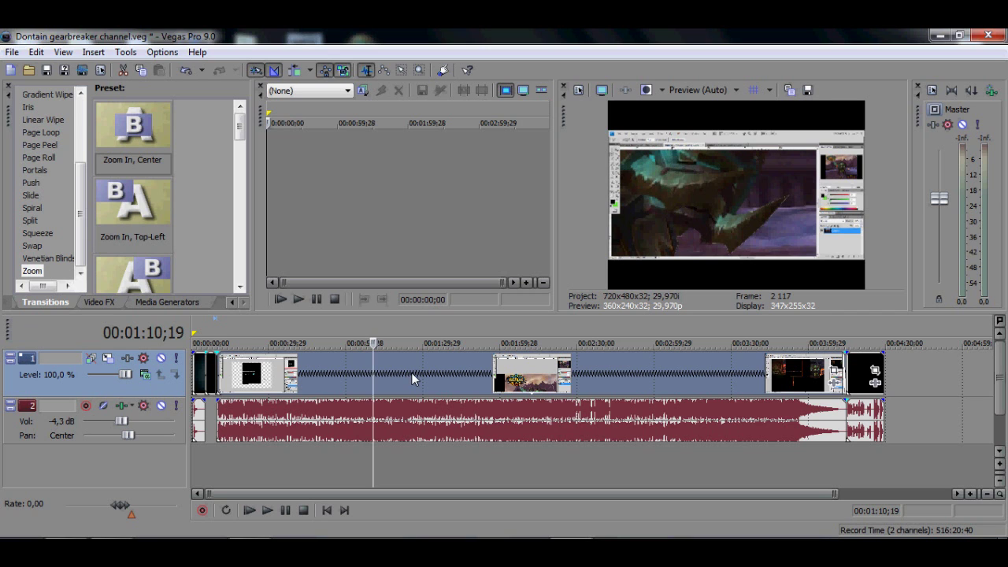
{"action": "left_click", "coordinate": [417, 429]}
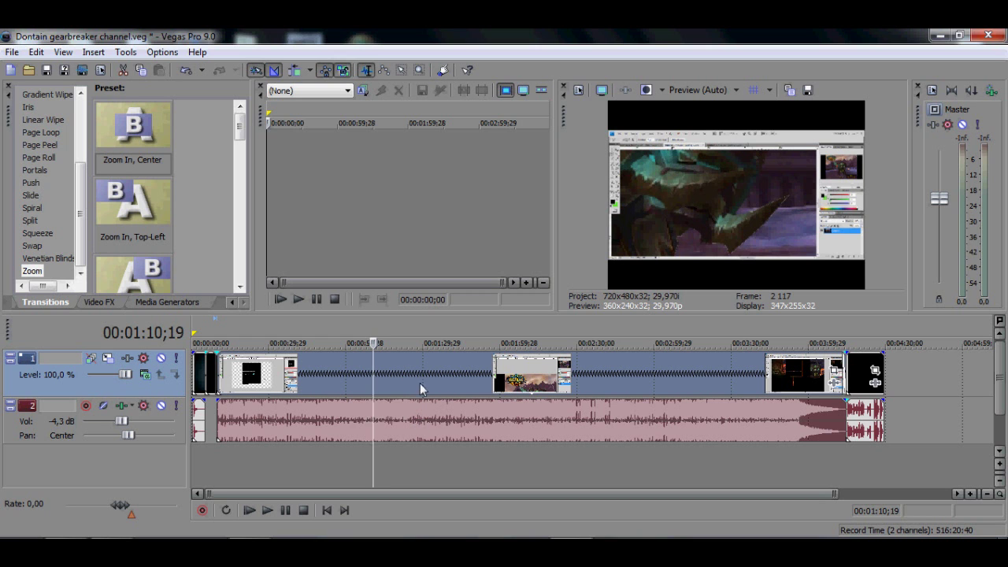
{"action": "mouse_move", "coordinate": [419, 383]}
{"action": "left_mouse_down"}
{"action": "mouse_move", "coordinate": [457, 381]}
{"action": "mouse_move", "coordinate": [422, 376]}
{"action": "left_mouse_up"}
- Split the video and audio at 00:01:00;03 and at 00:01:06
{"action": "scroll", "coordinate": [389, 377], "scroll_direction": "up", "scroll_amount": 3}
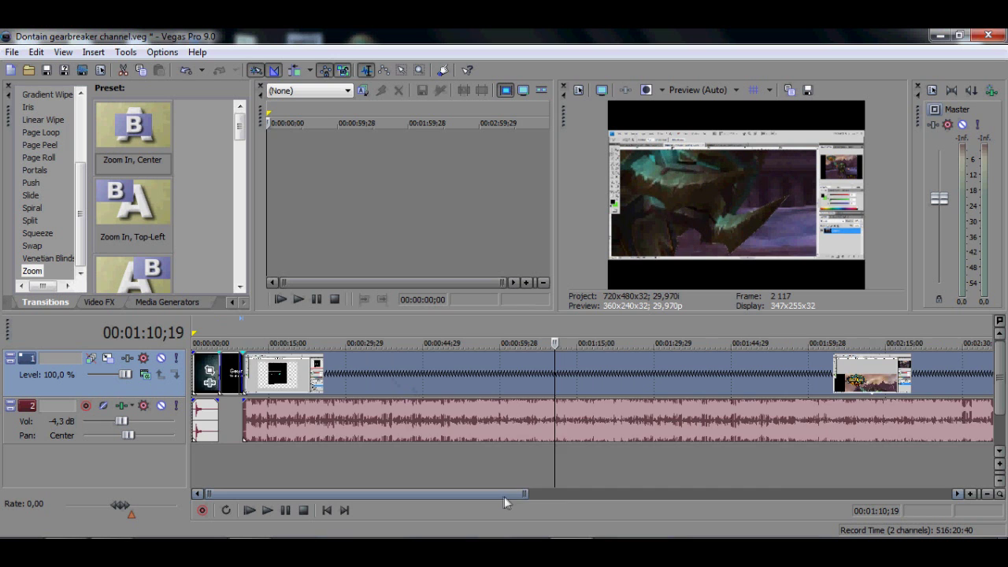
{"action": "left_click_drag", "start_coordinate": [504, 496], "coordinate": [547, 499]}
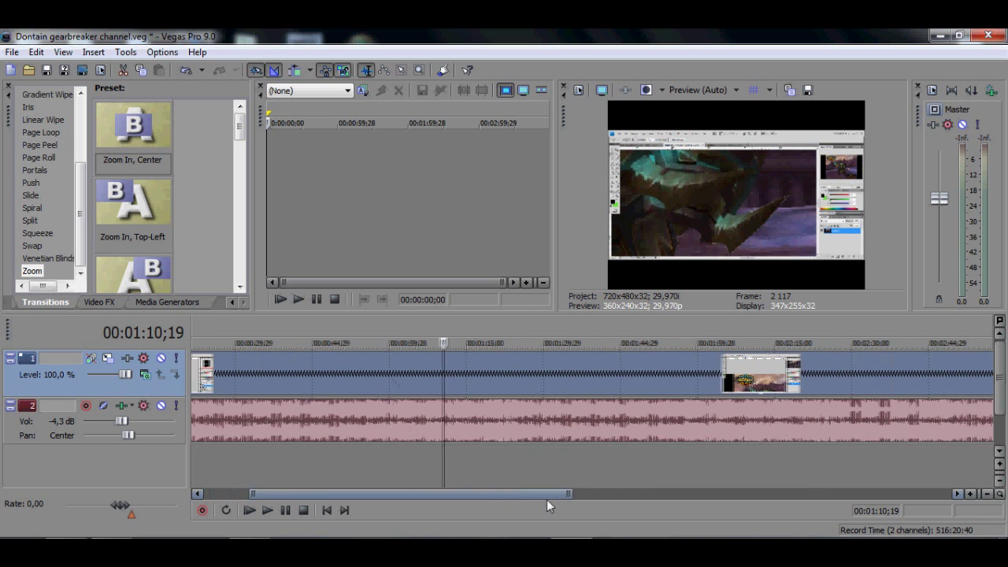
{"action": "left_click", "coordinate": [387, 457]}
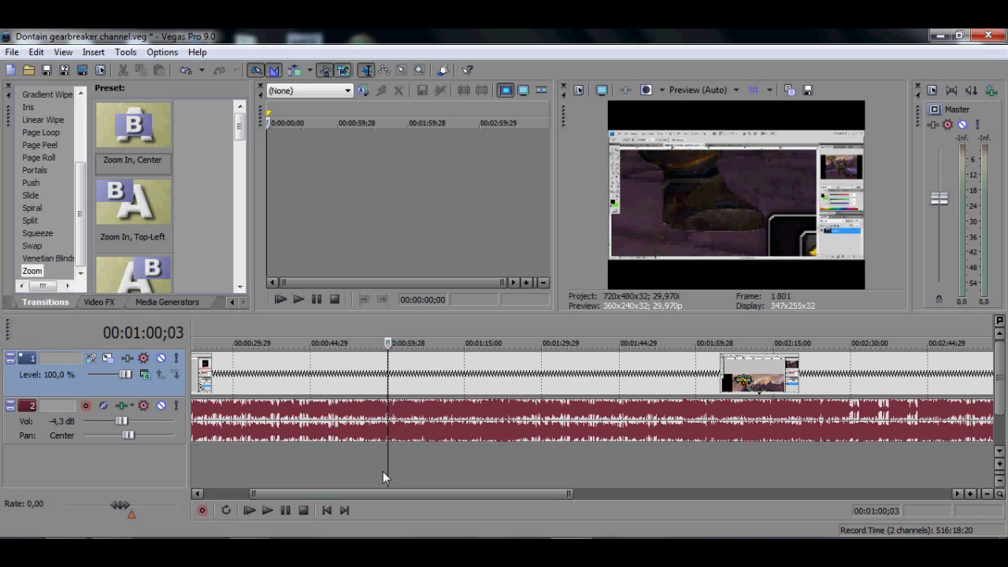
{"action": "key", "text": "ctrl+z"}
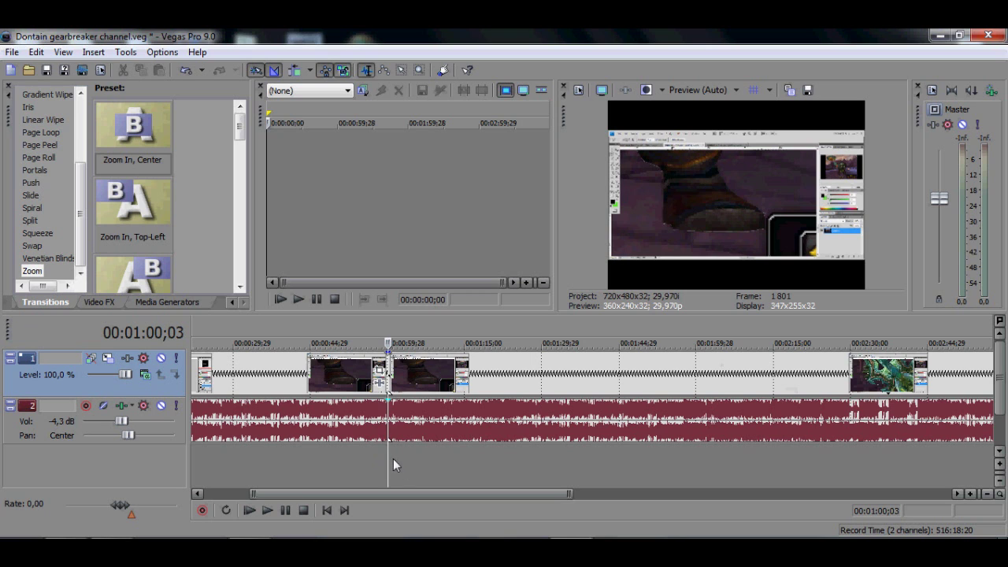
{"action": "left_click_drag", "start_coordinate": [394, 464], "coordinate": [420, 479]}
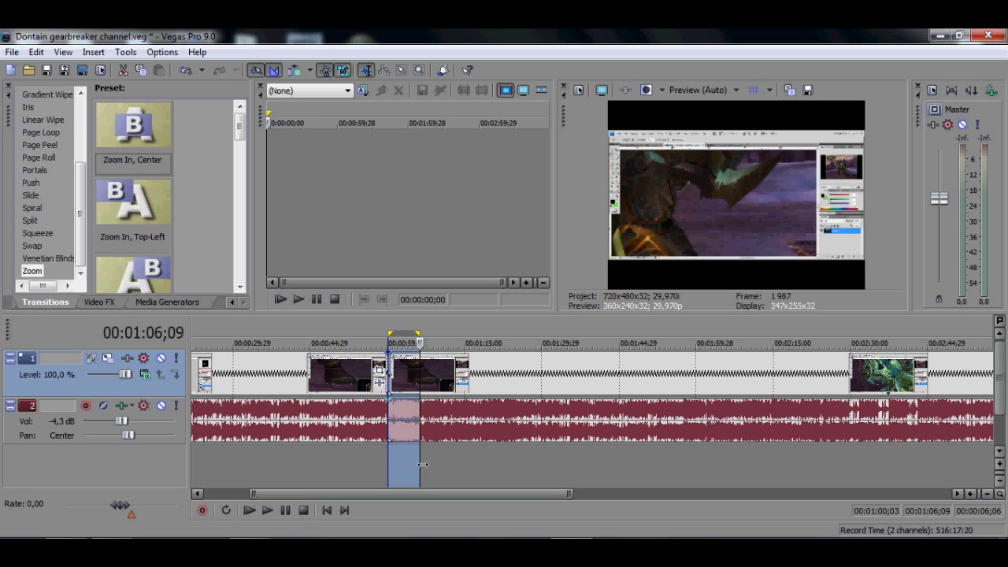
{"action": "left_click", "coordinate": [423, 465]}
{"action": "left_click", "coordinate": [418, 464]}
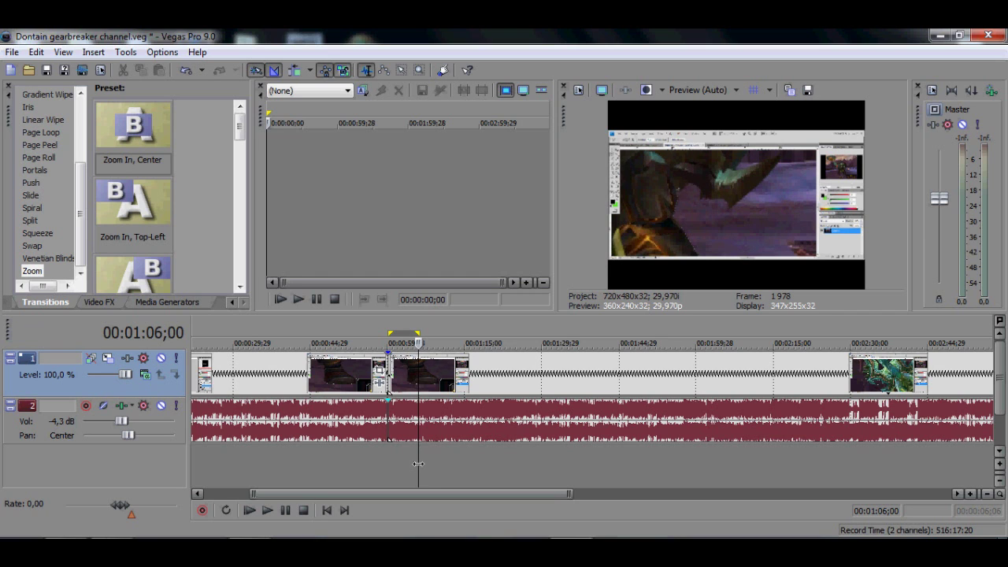
{"action": "key", "text": "ctrl+v"}
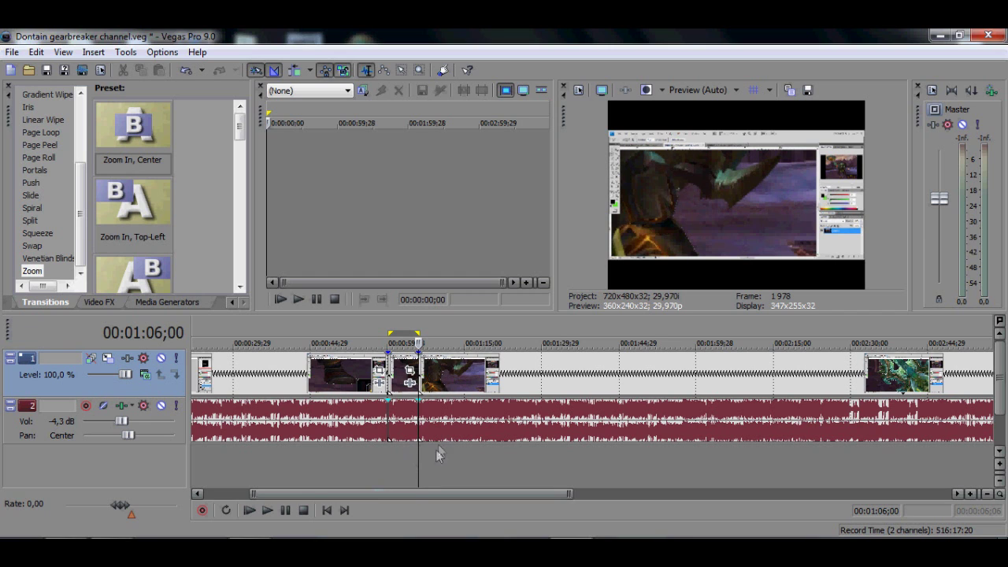
- Delete the short piece between the splits and slide the later clips left to close the gap
{"action": "left_click", "coordinate": [402, 429]}
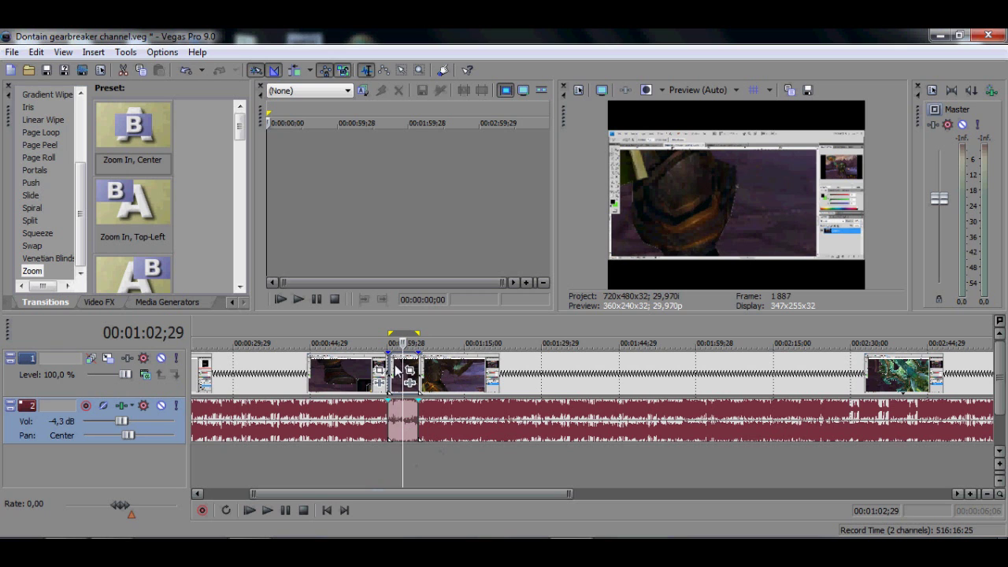
{"action": "key", "text": "Delete"}
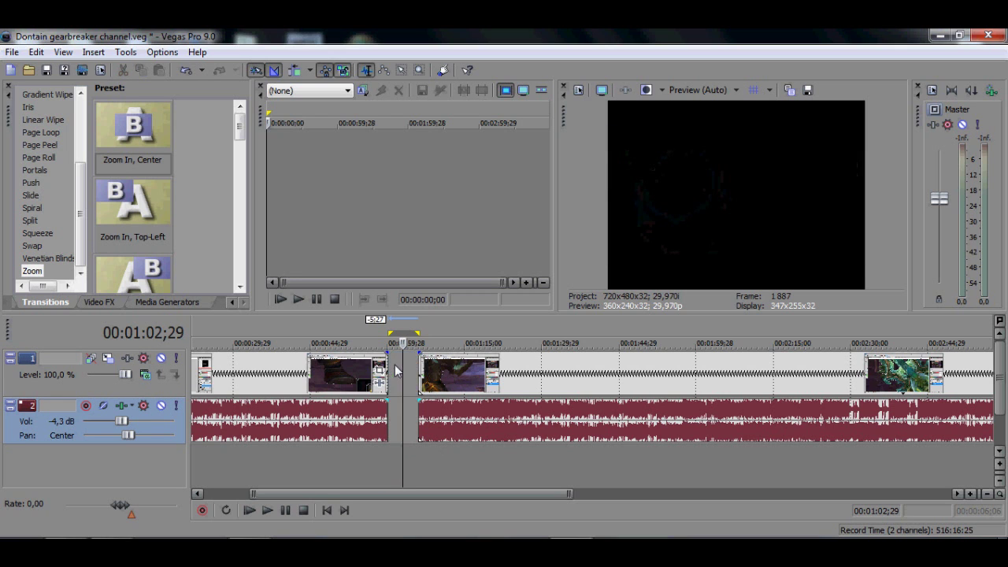
{"action": "left_click", "coordinate": [454, 382]}
{"action": "left_click_drag", "start_coordinate": [472, 417], "coordinate": [457, 418]}
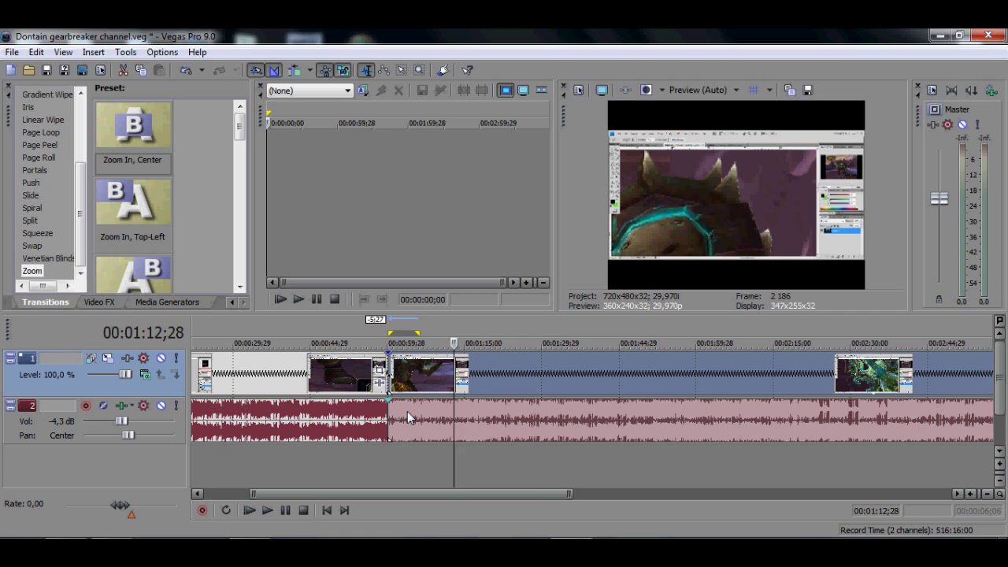
- Fade in the second video clip, fade out the first, and fade in the second audio event, previewing playback
{"action": "left_click_drag", "start_coordinate": [407, 411], "coordinate": [431, 416]}
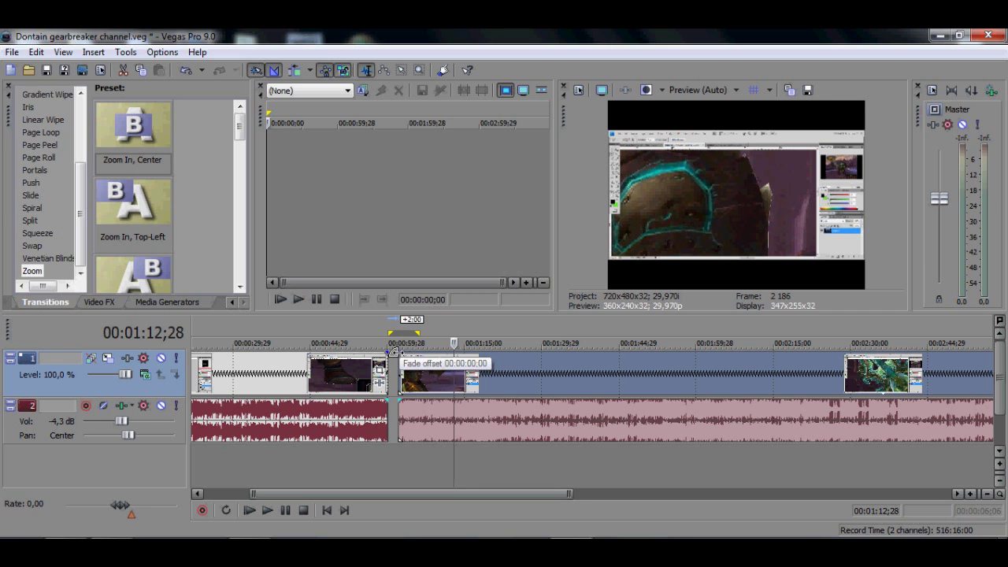
{"action": "left_click_drag", "start_coordinate": [395, 354], "coordinate": [425, 356]}
{"action": "left_click", "coordinate": [398, 448]}
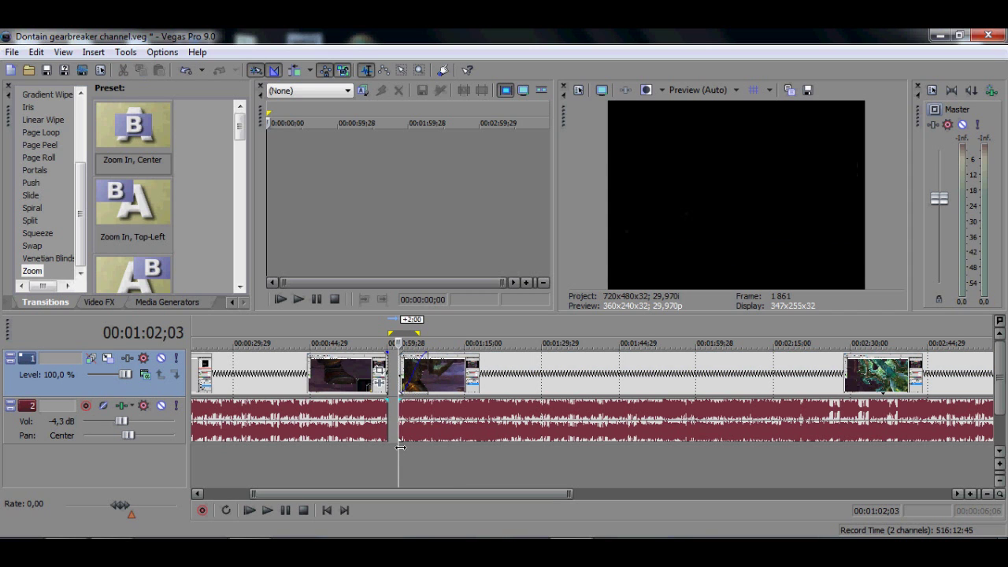
{"action": "key", "text": "space"}
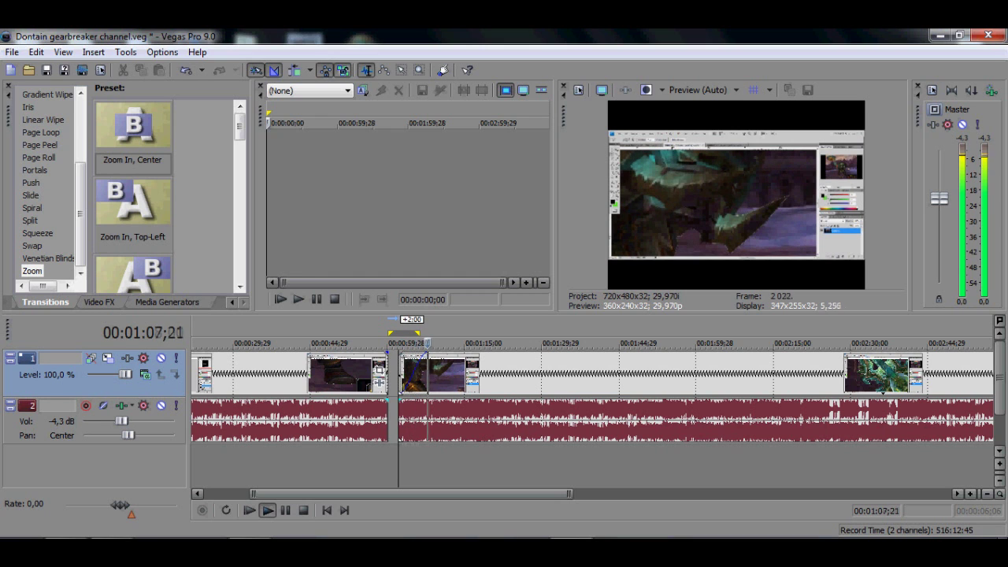
{"action": "key", "text": "Return"}
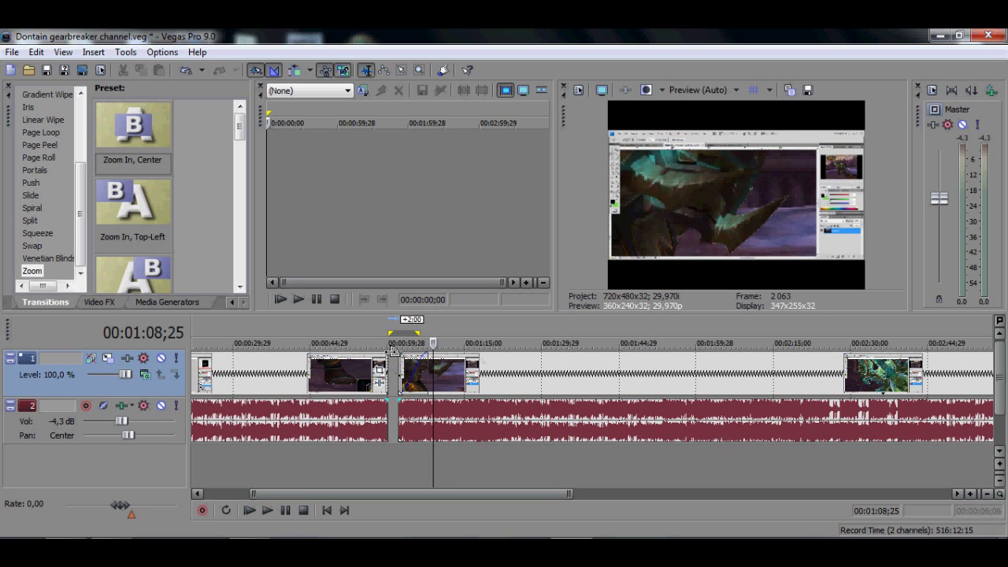
{"action": "left_click_drag", "start_coordinate": [393, 349], "coordinate": [361, 349]}
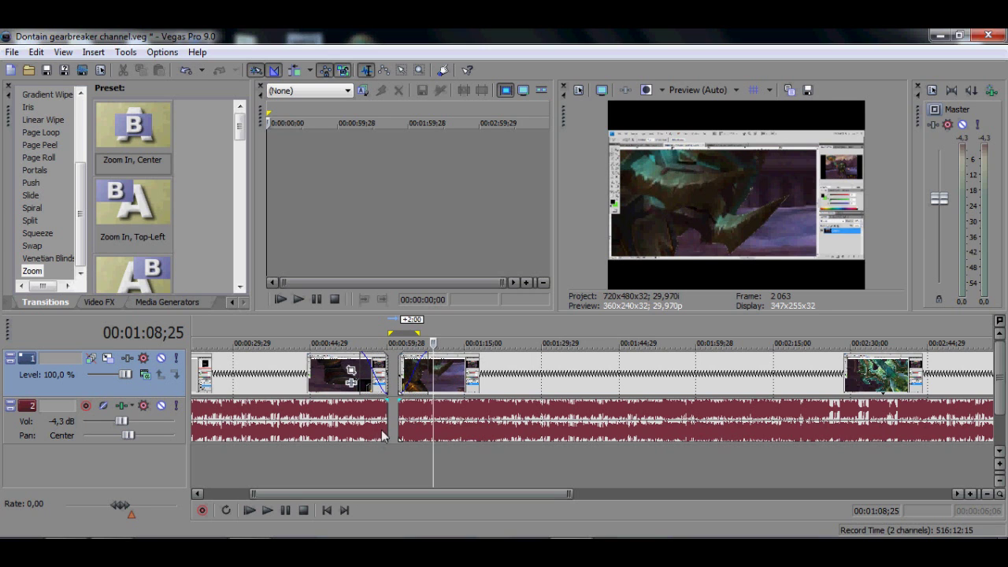
{"action": "left_click_drag", "start_coordinate": [398, 400], "coordinate": [363, 399]}
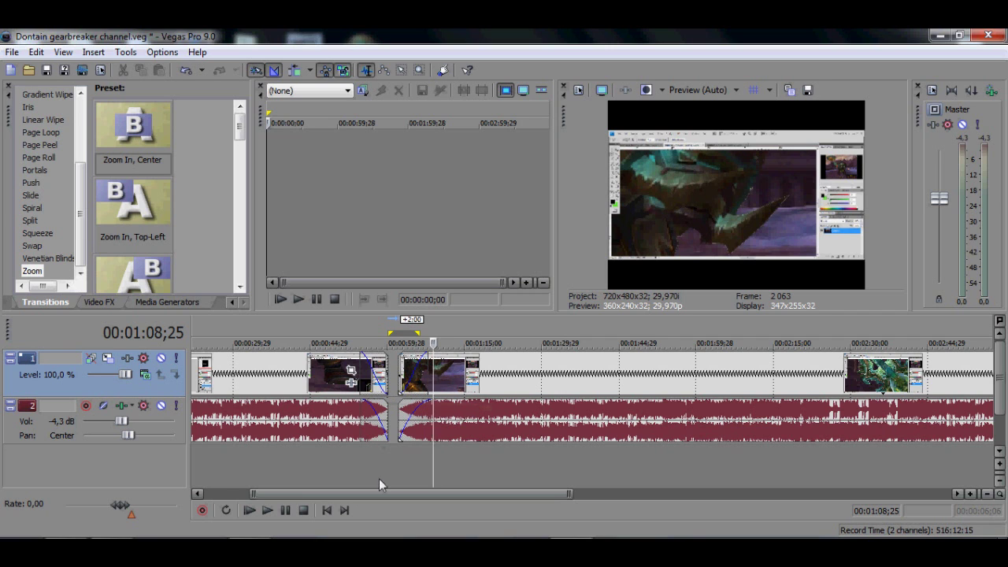
- Drag the later video and audio events left to overlap the first clip into a crossfade
{"action": "left_click", "coordinate": [495, 383]}
{"action": "left_click", "coordinate": [494, 421], "text": "ctrl"}
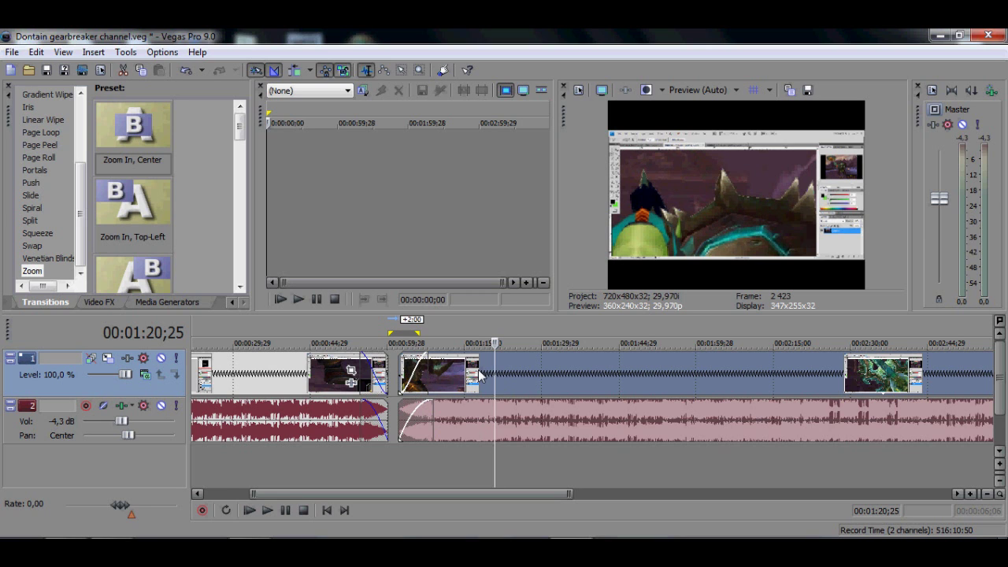
{"action": "left_click_drag", "start_coordinate": [480, 375], "coordinate": [432, 372]}
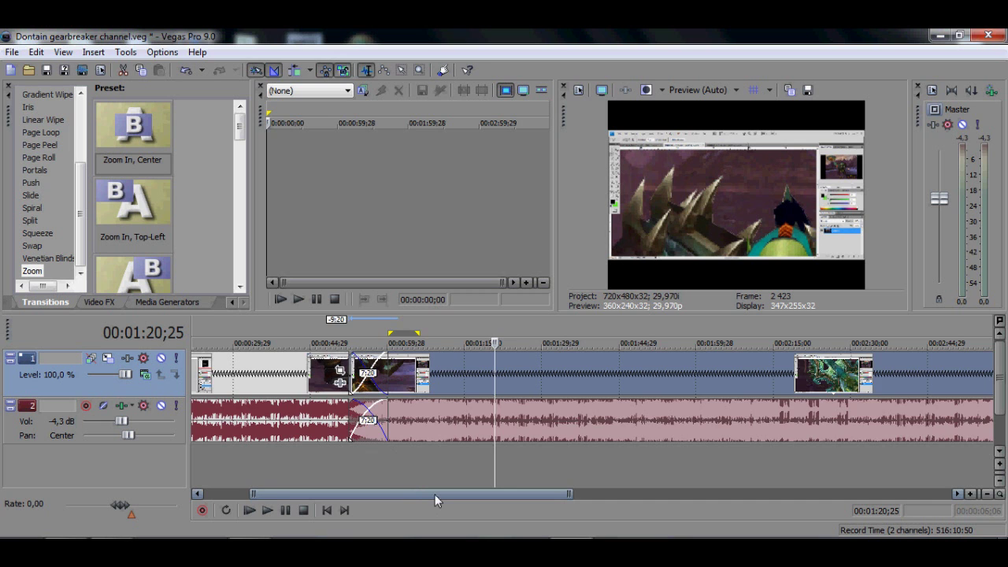
{"action": "left_click_drag", "start_coordinate": [435, 494], "coordinate": [707, 488]}
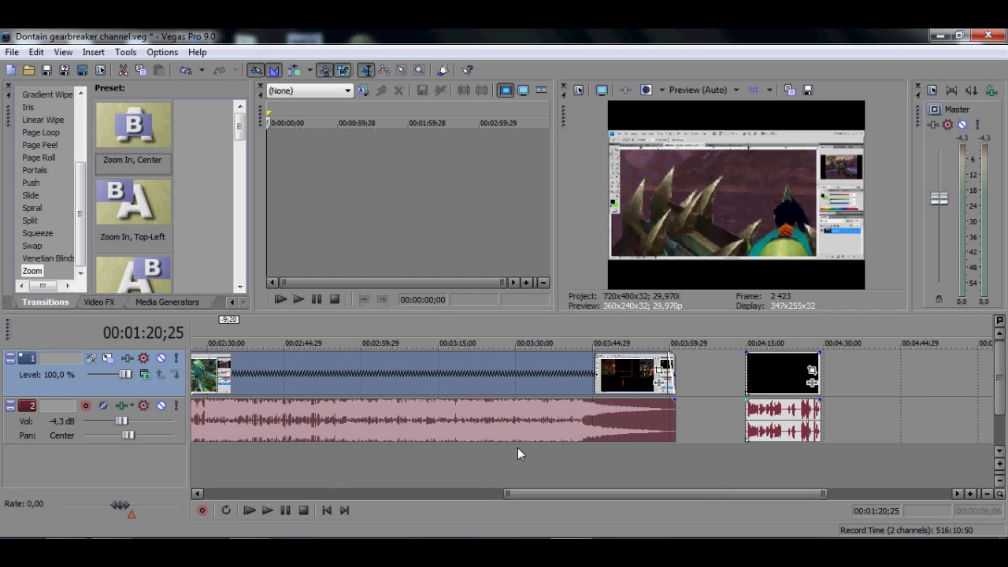
- Paste two copies of the clip starting at 00:02:58;20
{"action": "left_click", "coordinate": [355, 460]}
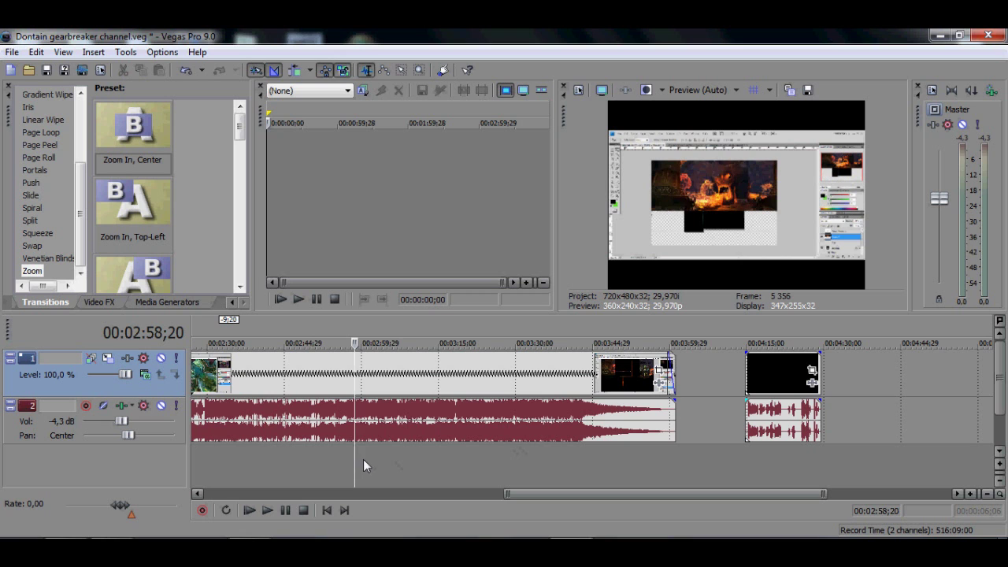
{"action": "key", "text": "ctrl+v"}
{"action": "left_click", "coordinate": [440, 458]}
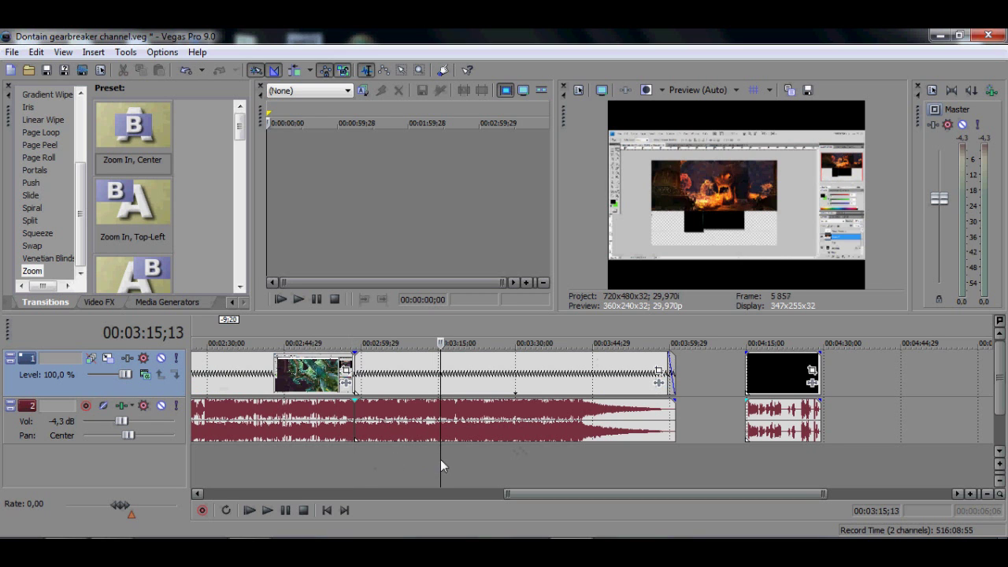
{"action": "key", "text": "ctrl+v"}
- Delete the unwanted events after 00:03:15, the leftover audio, and the first pasted clip
{"action": "left_click", "coordinate": [514, 379]}
{"action": "key", "text": "Delete"}
{"action": "left_click", "coordinate": [495, 419]}
{"action": "key", "text": "Delete"}
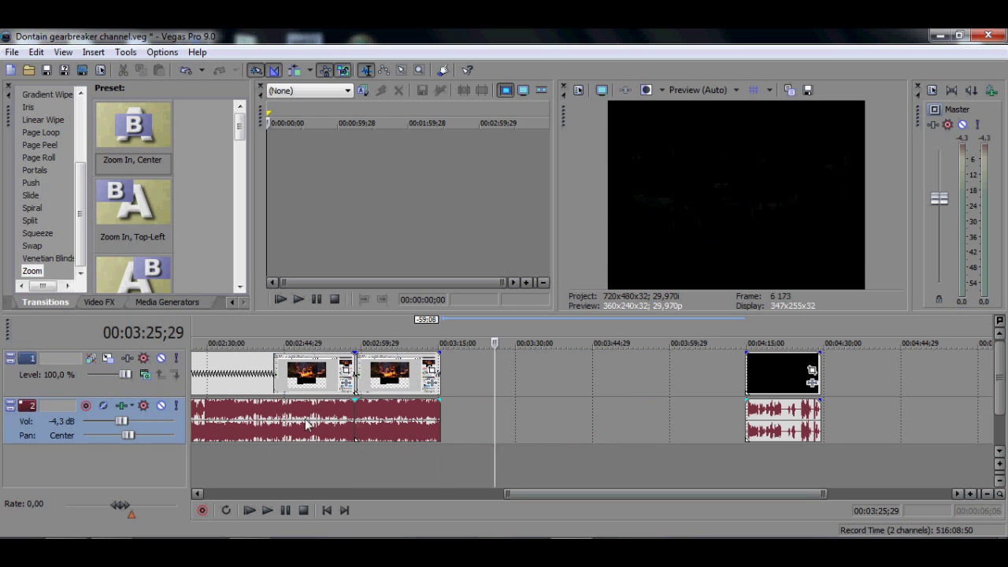
{"action": "left_click", "coordinate": [296, 419]}
{"action": "key", "text": "Delete"}
{"action": "left_click", "coordinate": [278, 368]}
{"action": "key", "text": "Delete"}
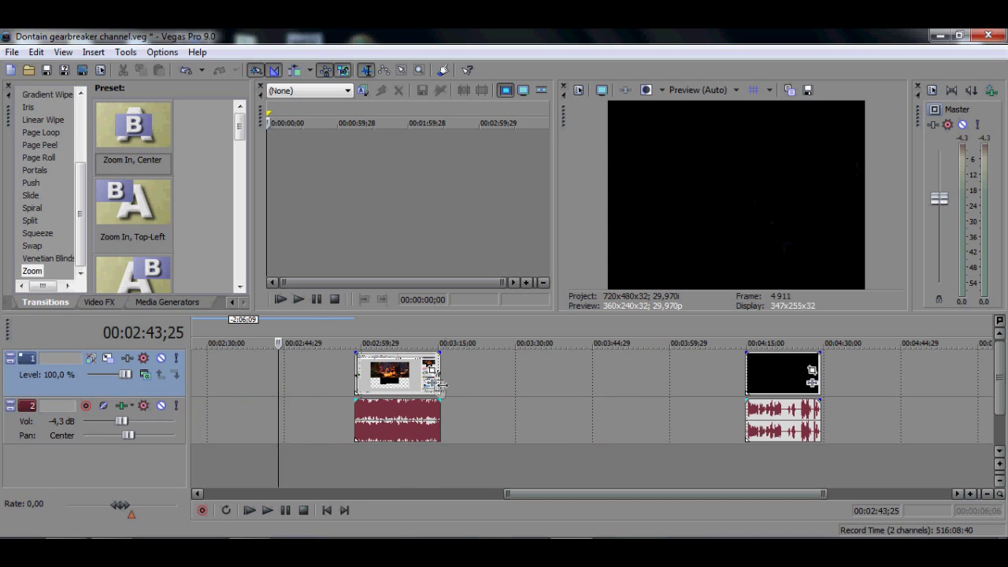
- Extend the clip's right edge to loop to about 00:03:59, then trim it back
{"action": "left_click", "coordinate": [401, 378]}
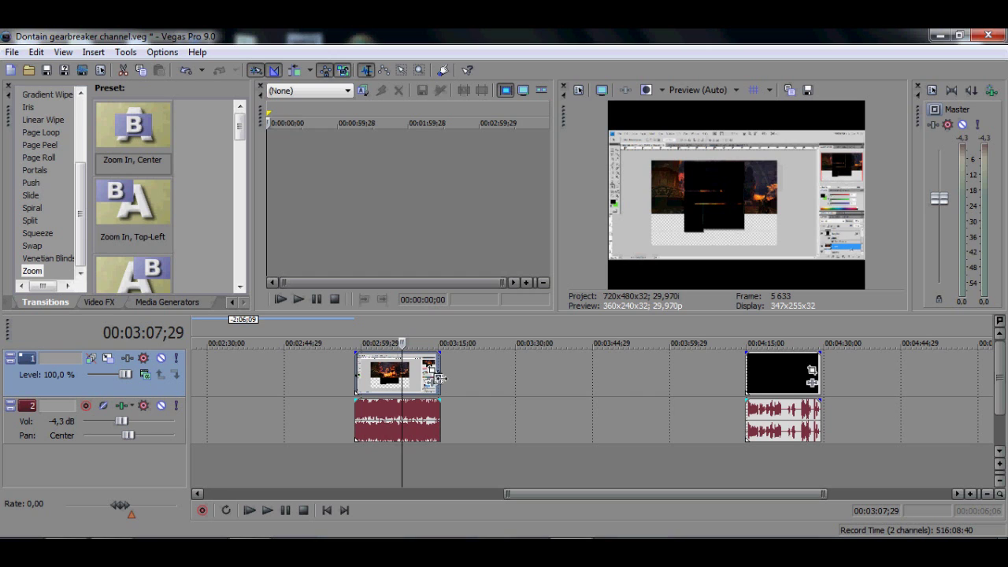
{"action": "mouse_move", "coordinate": [438, 380]}
{"action": "left_mouse_down"}
{"action": "mouse_move", "coordinate": [662, 379]}
{"action": "mouse_move", "coordinate": [433, 380]}
{"action": "left_mouse_up"}
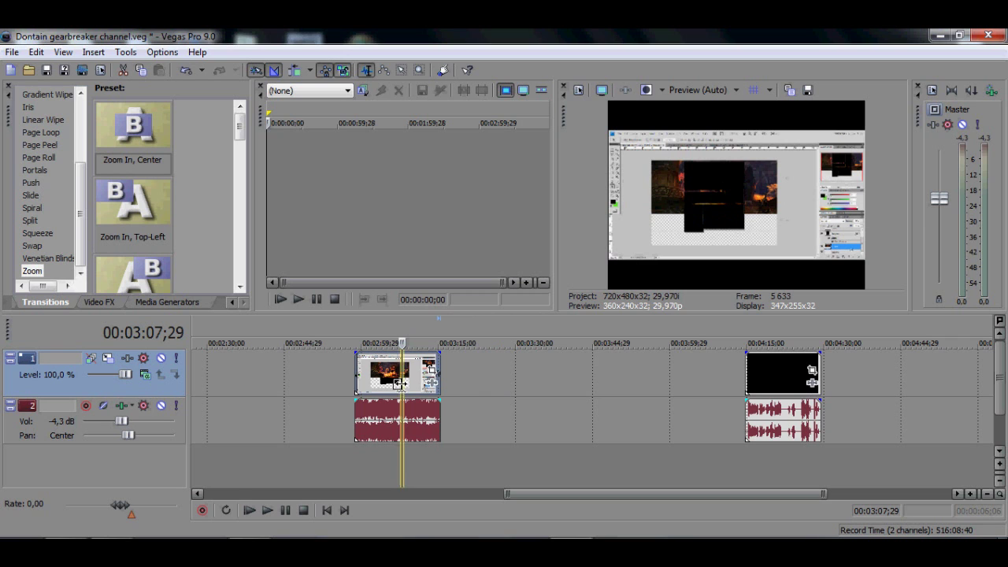
{"action": "left_click_drag", "start_coordinate": [439, 377], "coordinate": [731, 400]}
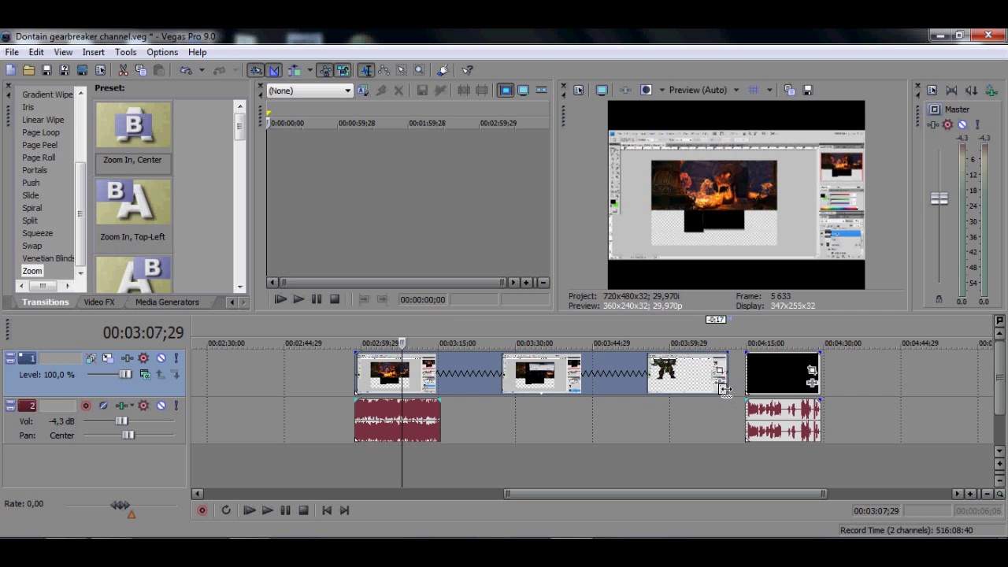
{"action": "left_click_drag", "start_coordinate": [731, 386], "coordinate": [440, 389]}
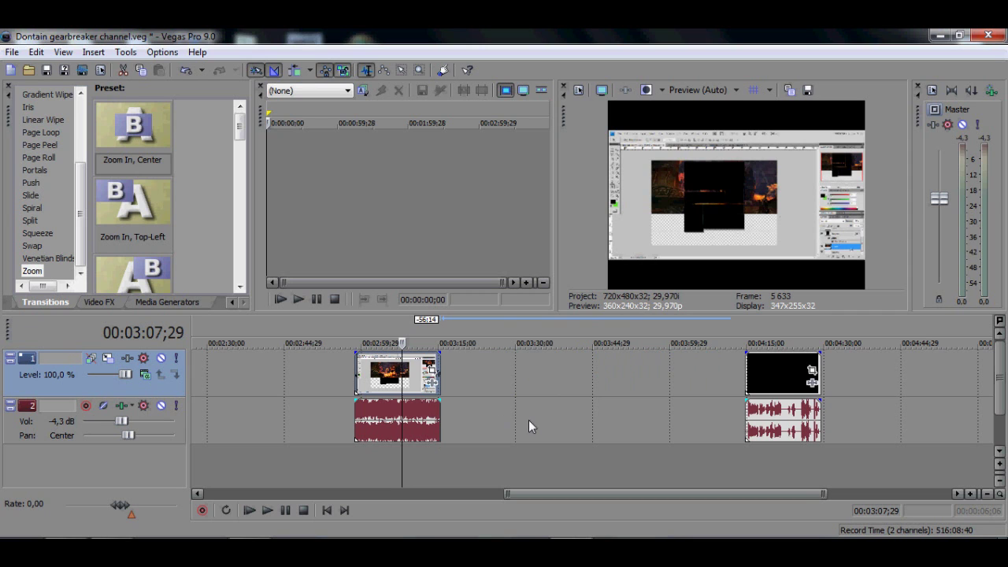
{"action": "left_click_drag", "start_coordinate": [575, 493], "coordinate": [276, 480]}
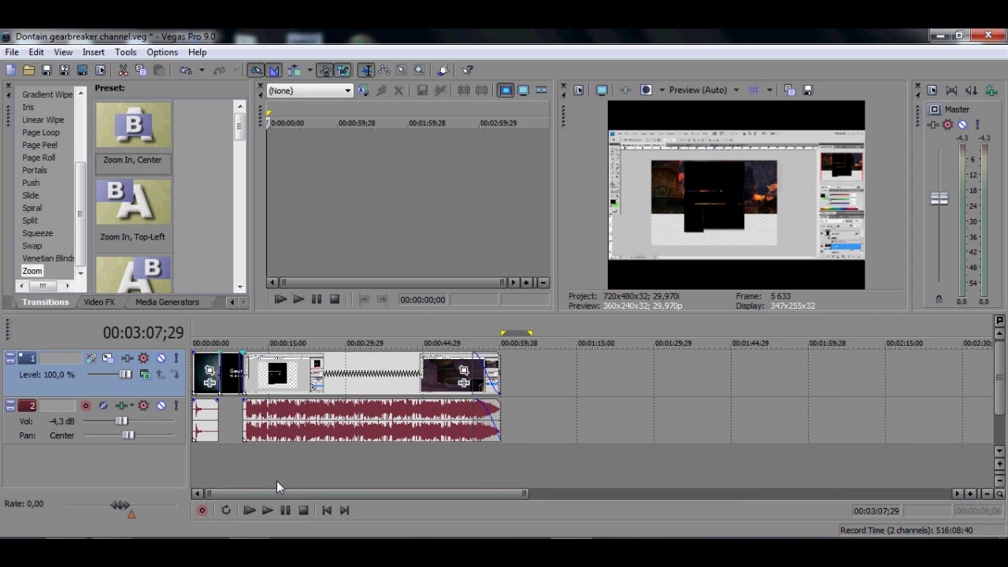